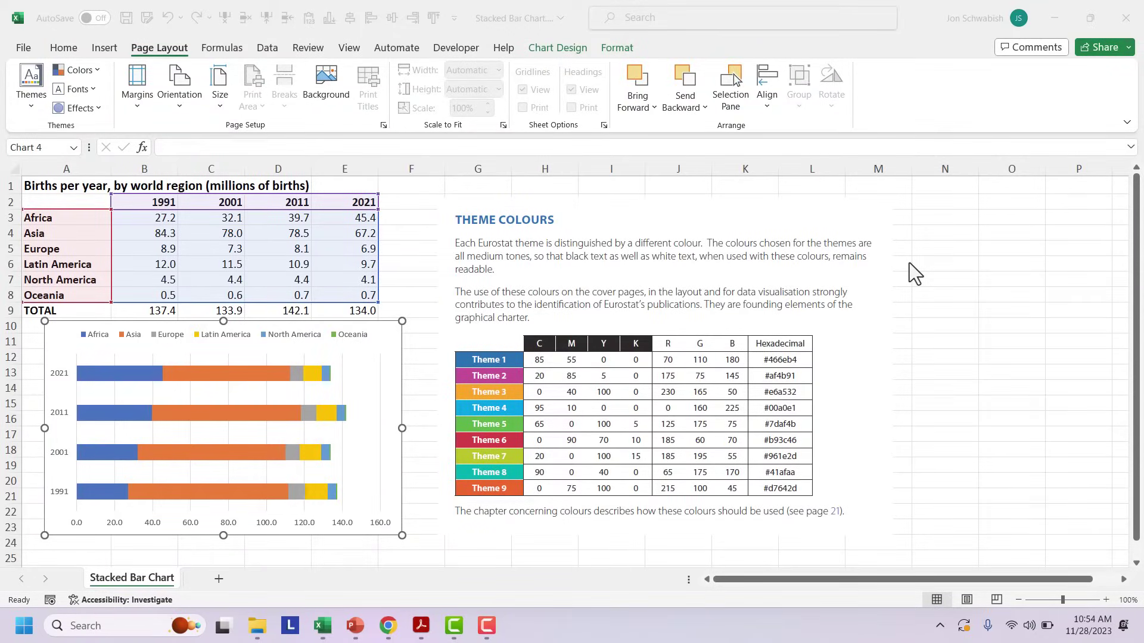
- Check the Theme Colours reference picture, then select the stacked bar chart
{"action": "left_click", "coordinate": [398, 203]}
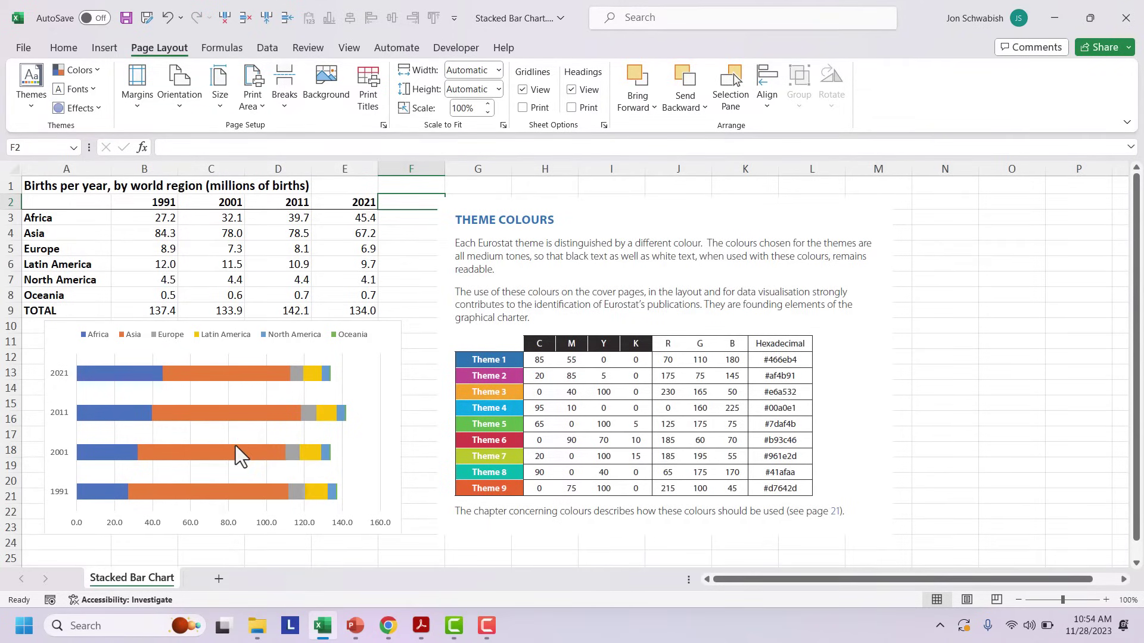
{"action": "left_click", "coordinate": [621, 298]}
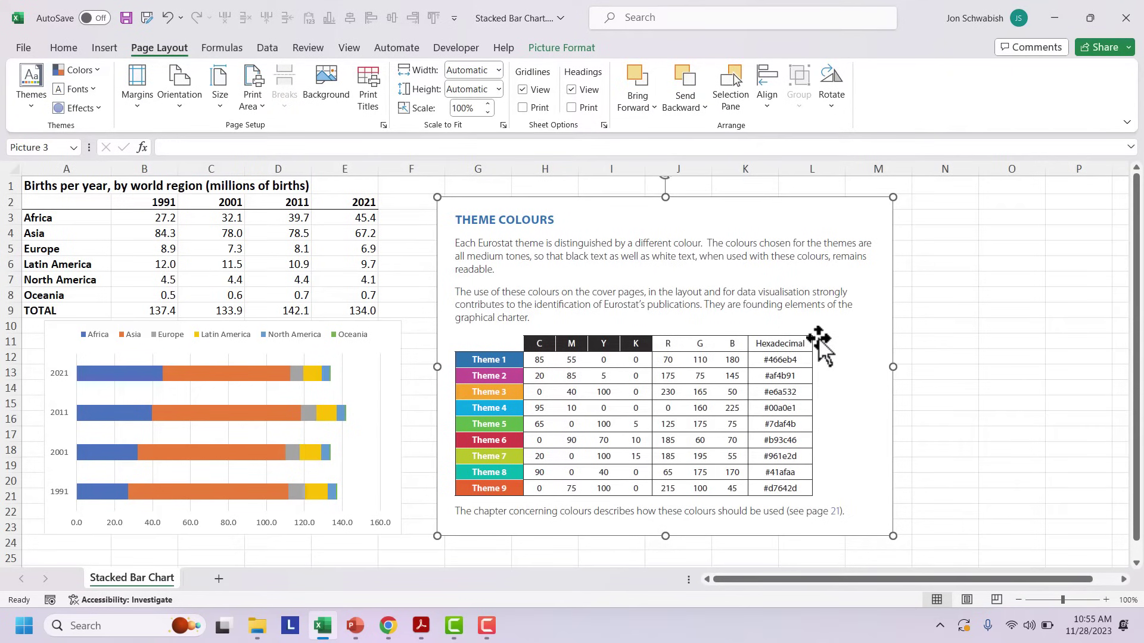
{"action": "left_click", "coordinate": [380, 327]}
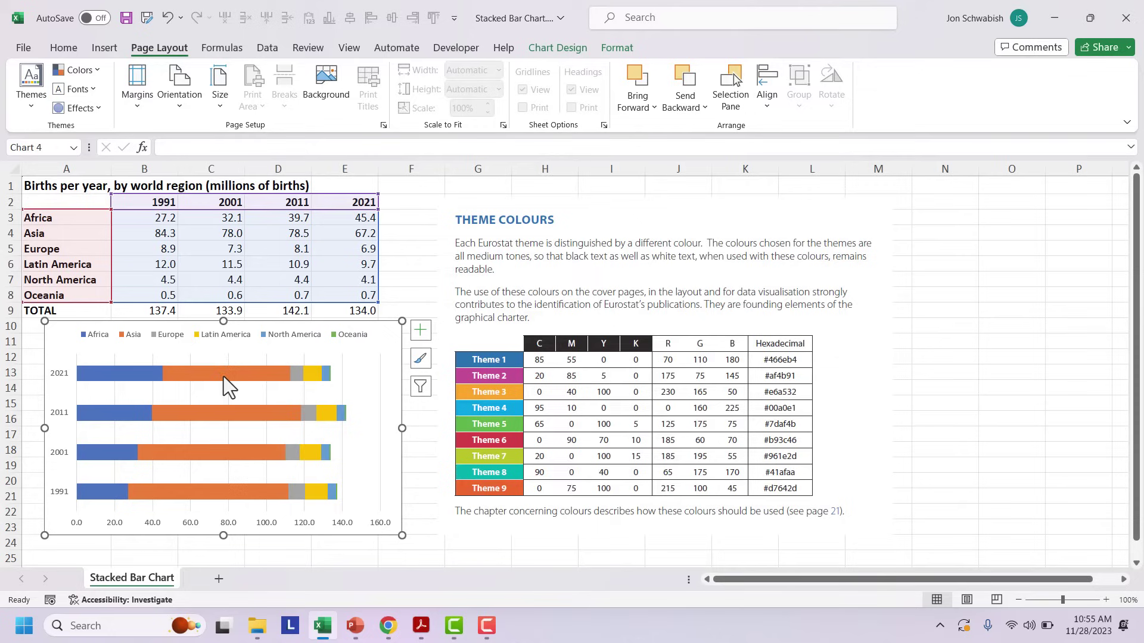
- Fill the Africa series bars with custom hex colour #b93c46, the Eurostat Theme 6 red
{"action": "left_click", "coordinate": [115, 373]}
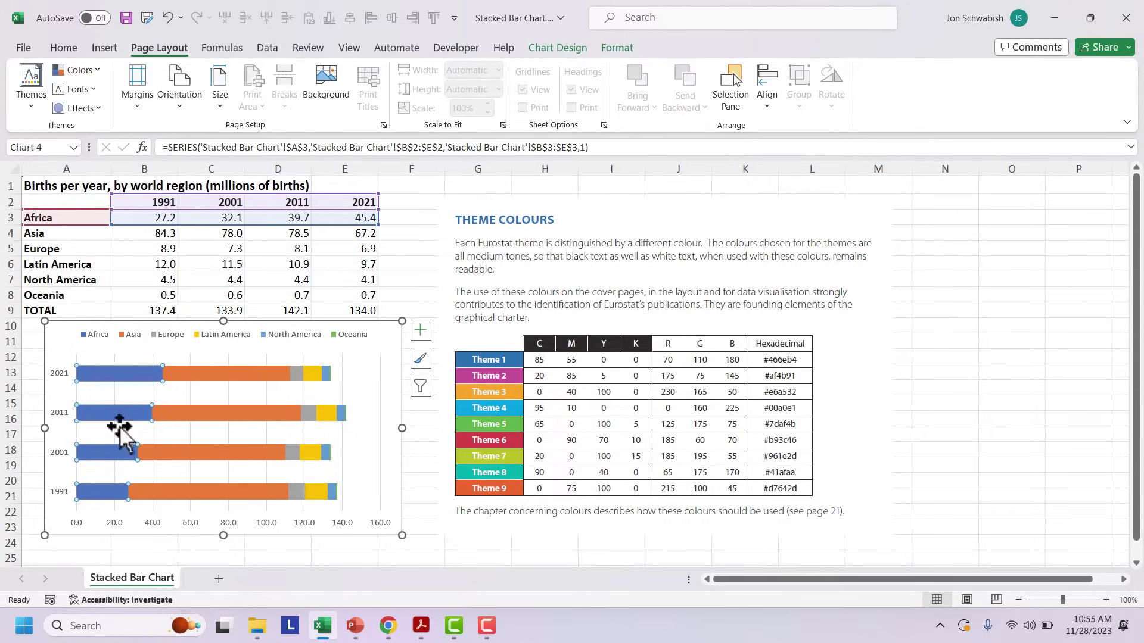
{"action": "left_click", "coordinate": [64, 49]}
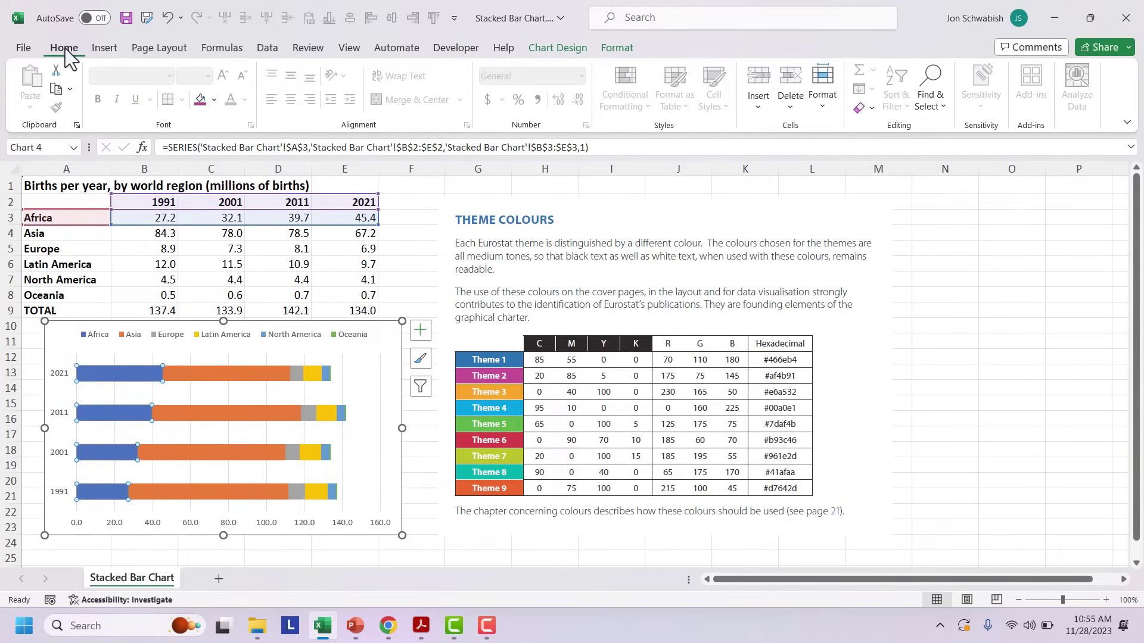
{"action": "left_click", "coordinate": [213, 100]}
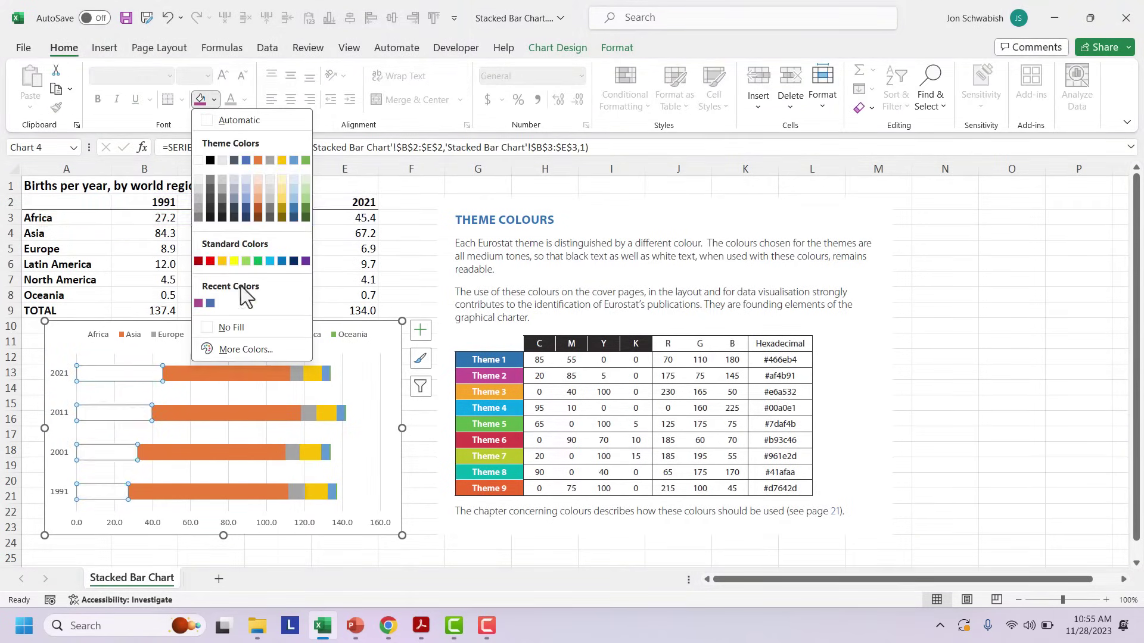
{"action": "left_click", "coordinate": [232, 349]}
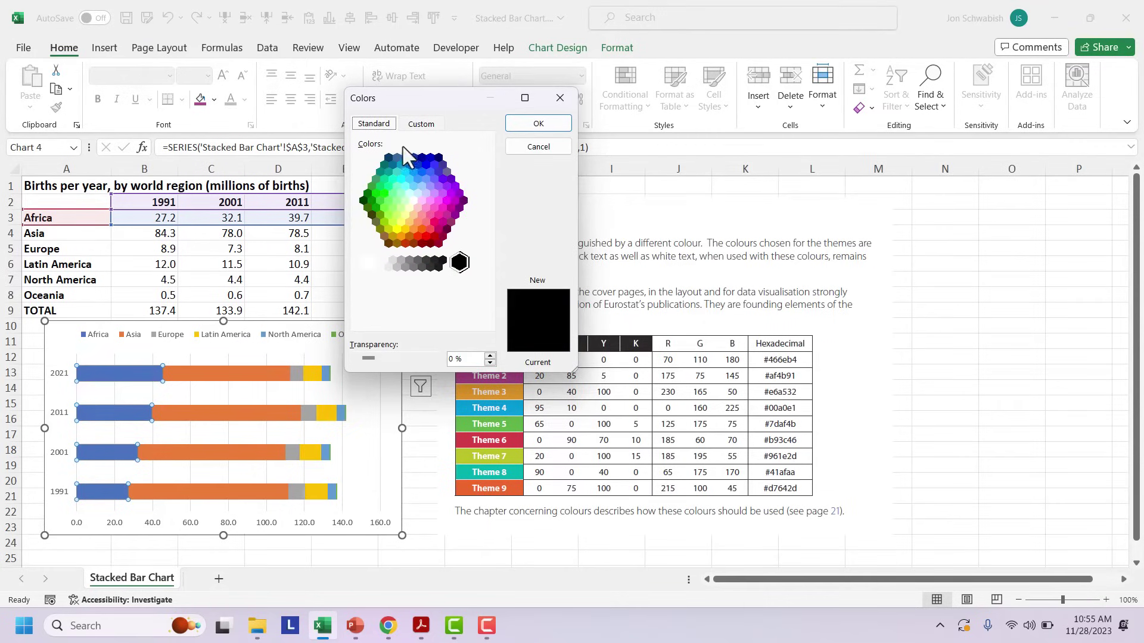
{"action": "left_click", "coordinate": [420, 125]}
{"action": "left_click_drag", "start_coordinate": [441, 98], "coordinate": [320, 93]}
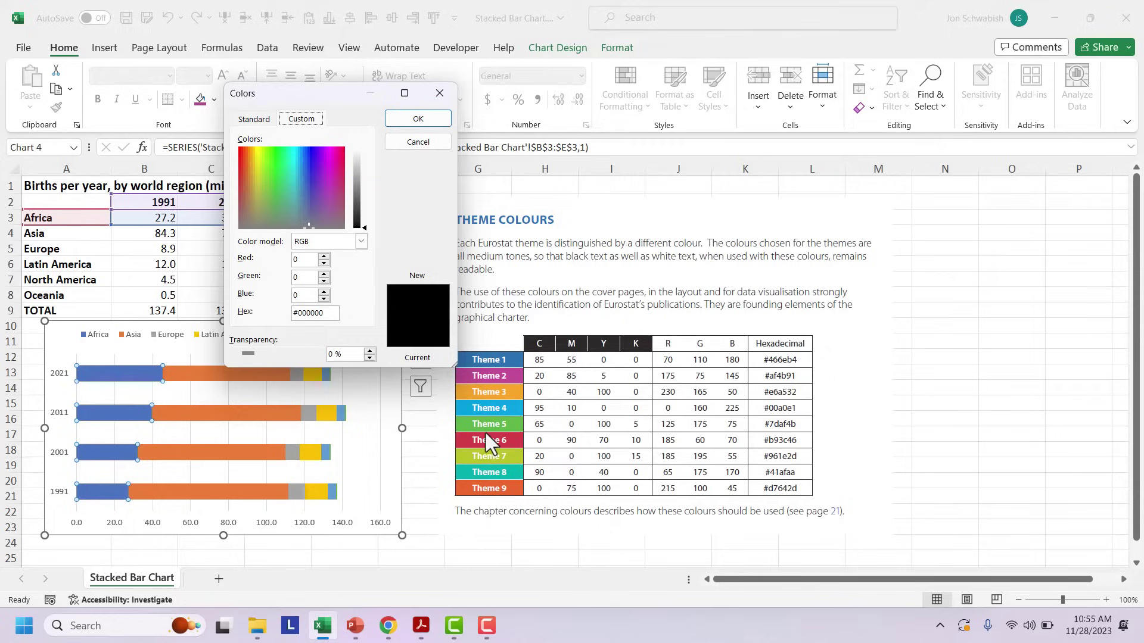
{"action": "double_click", "coordinate": [320, 315]}
{"action": "type", "text": "b"}
{"action": "left_click", "coordinate": [427, 116]}
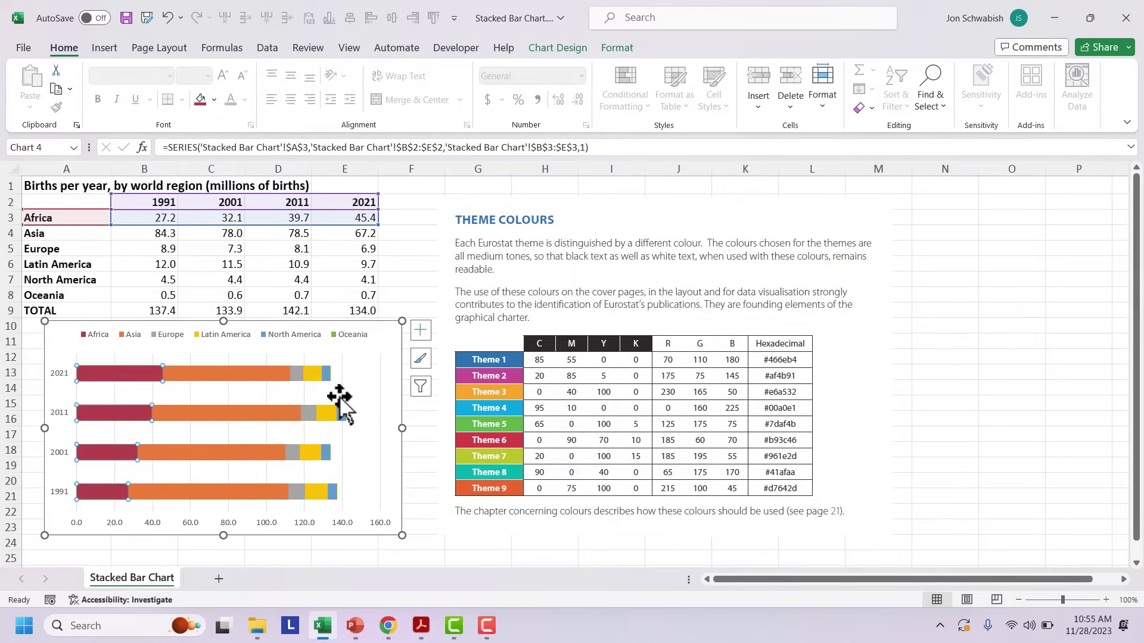
{"action": "left_click", "coordinate": [382, 326]}
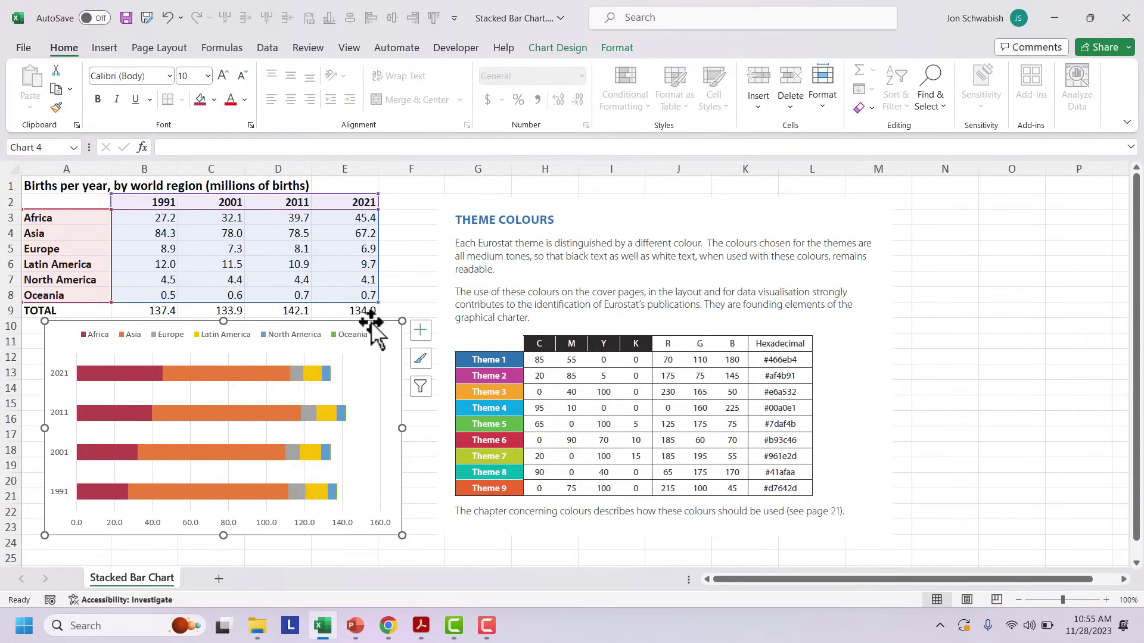
{"action": "left_click", "coordinate": [404, 187]}
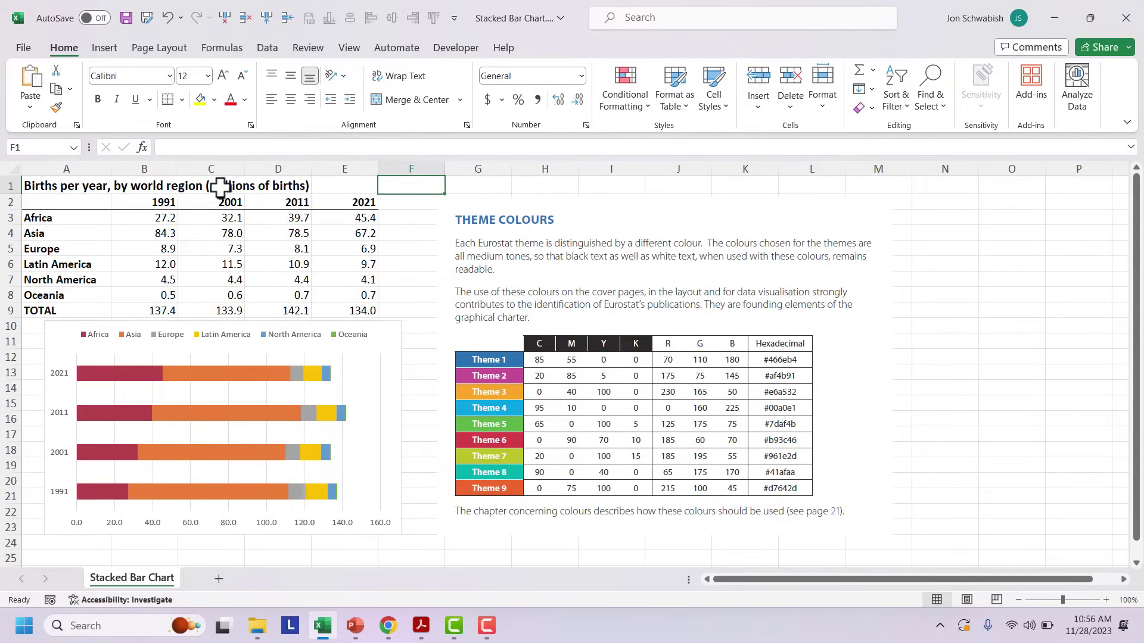
{"action": "left_click", "coordinate": [175, 53]}
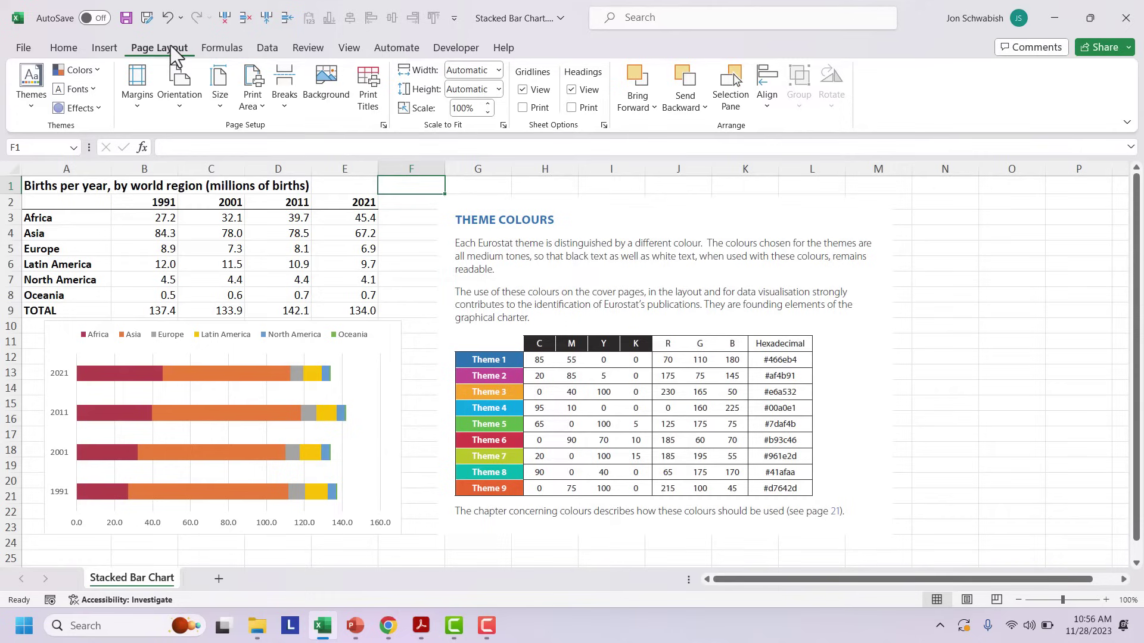
{"action": "left_click", "coordinate": [95, 70]}
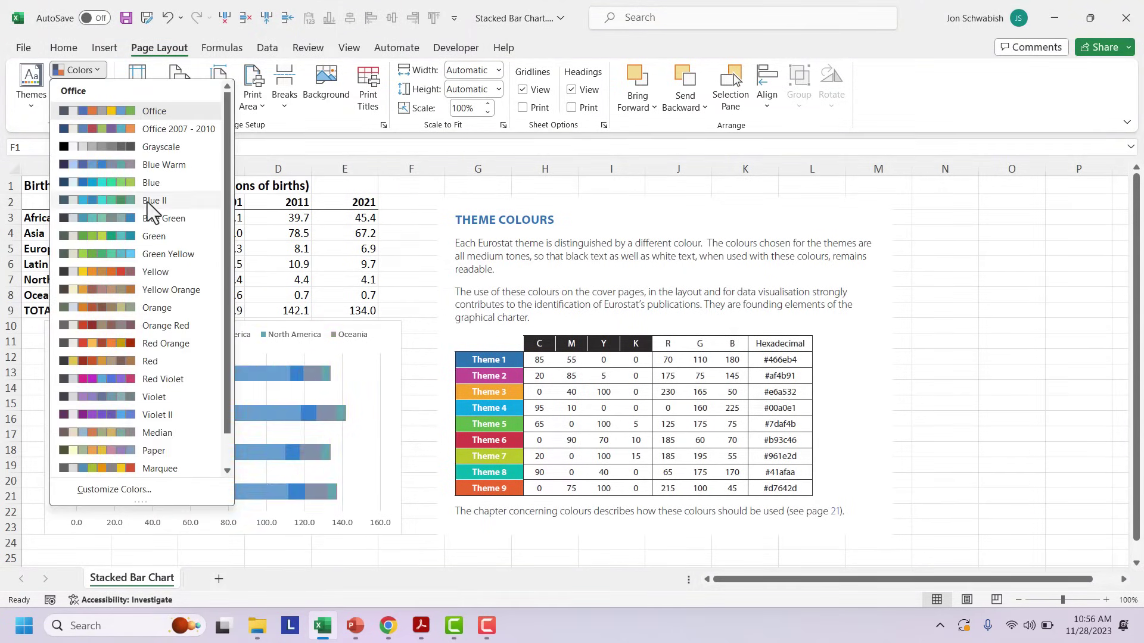
{"action": "scroll", "coordinate": [145, 342], "scroll_direction": "down", "scroll_amount": 1}
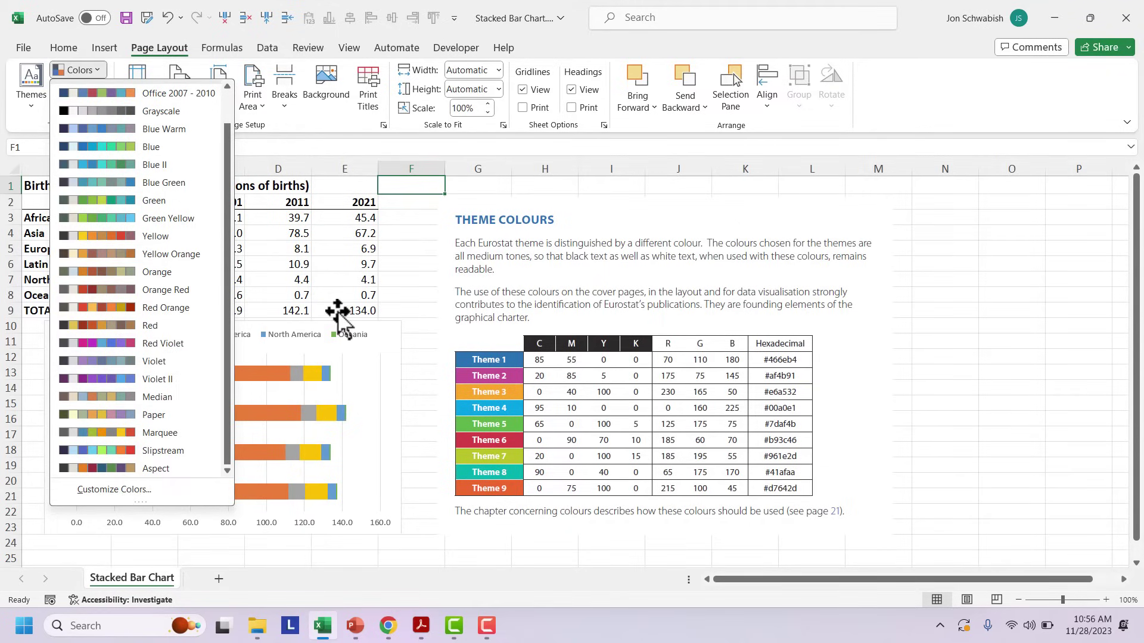
{"action": "left_click", "coordinate": [365, 268]}
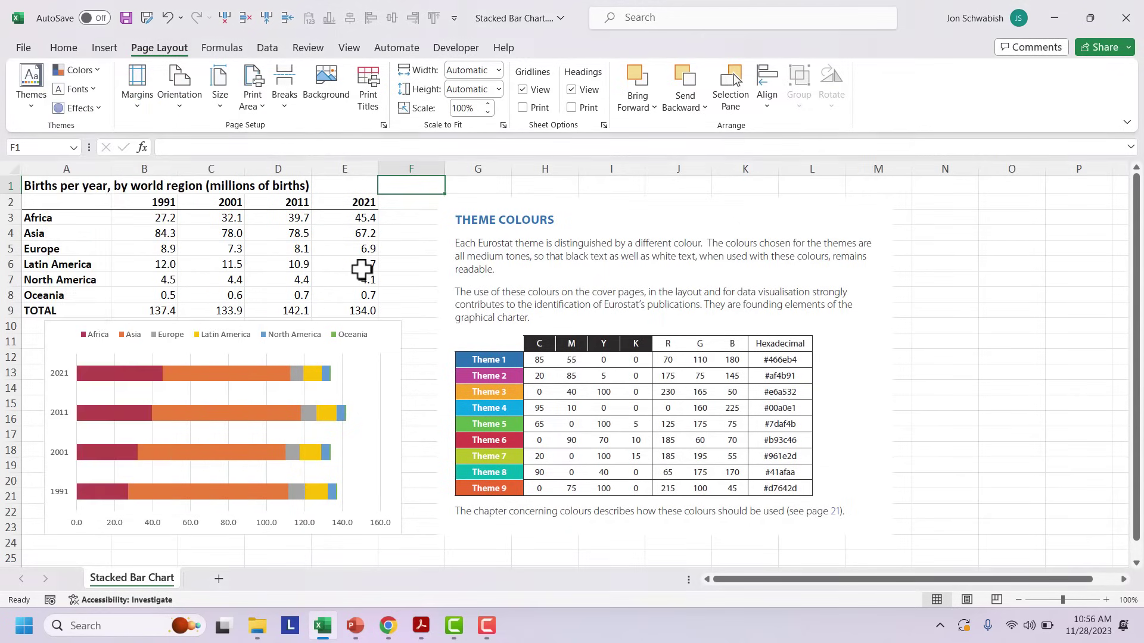
{"action": "left_click", "coordinate": [353, 626]}
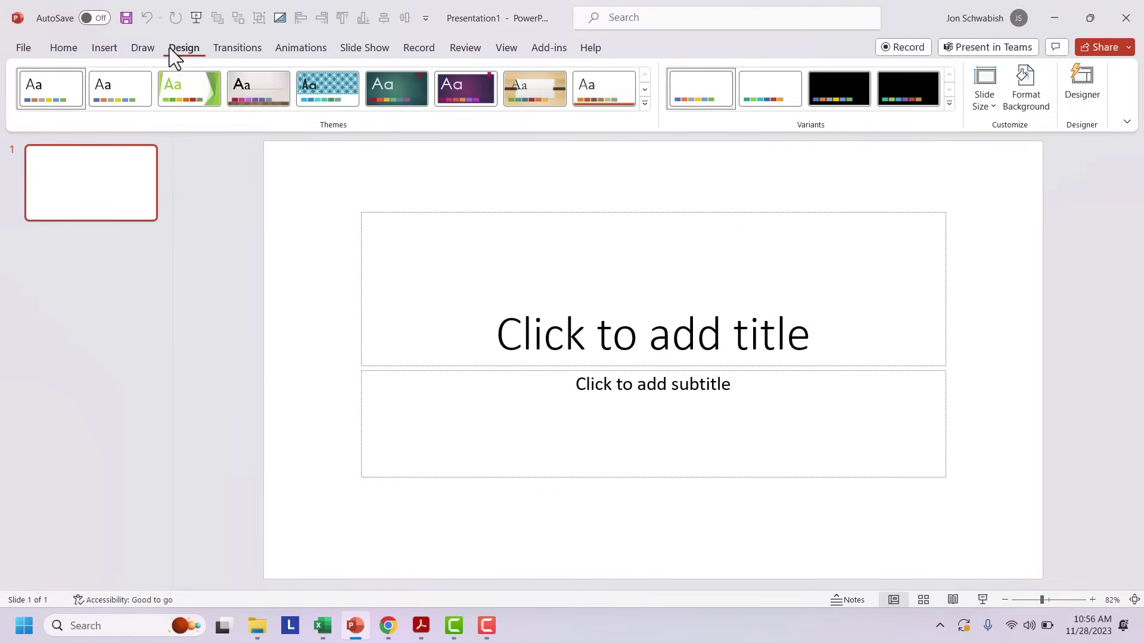
{"action": "left_click", "coordinate": [949, 103]}
{"action": "mouse_move", "coordinate": [902, 127]}
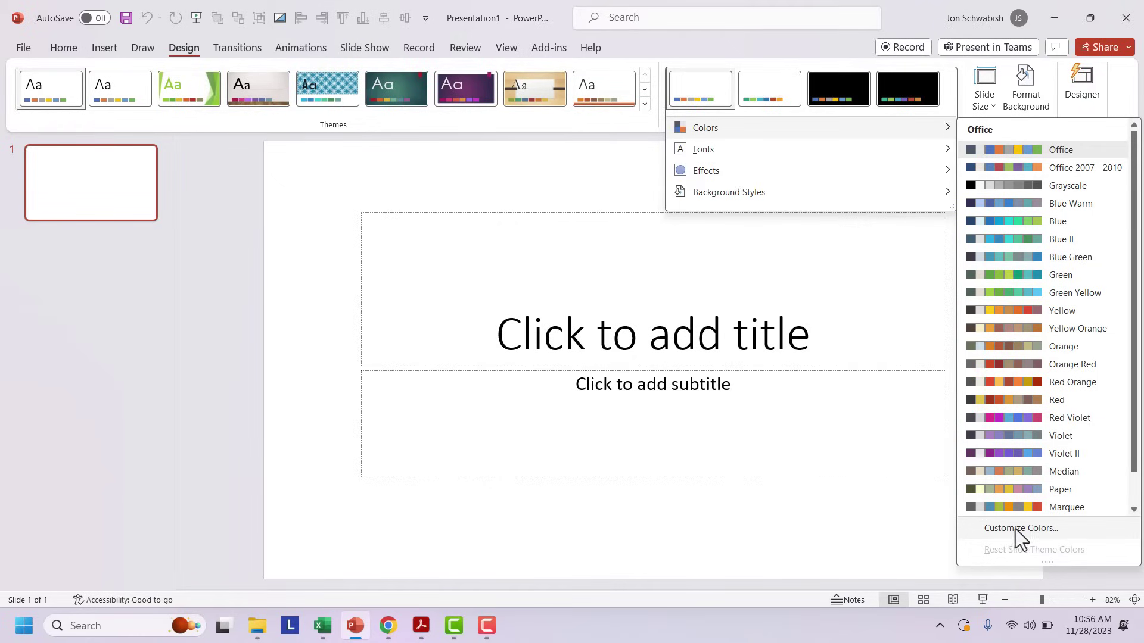
{"action": "left_click", "coordinate": [506, 190]}
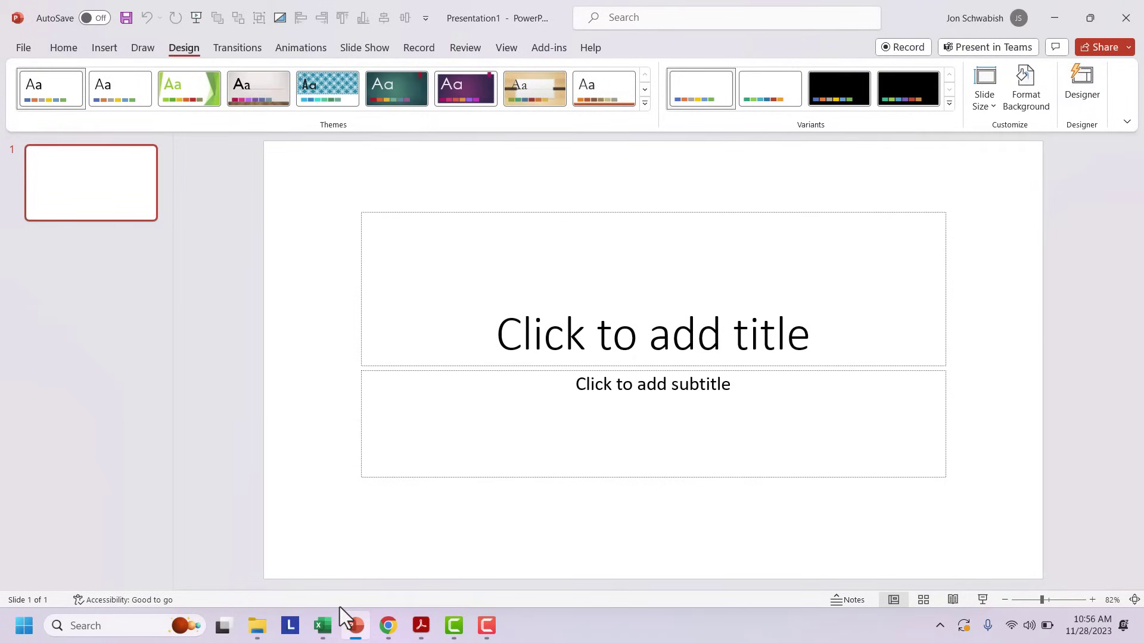
{"action": "left_click", "coordinate": [325, 622]}
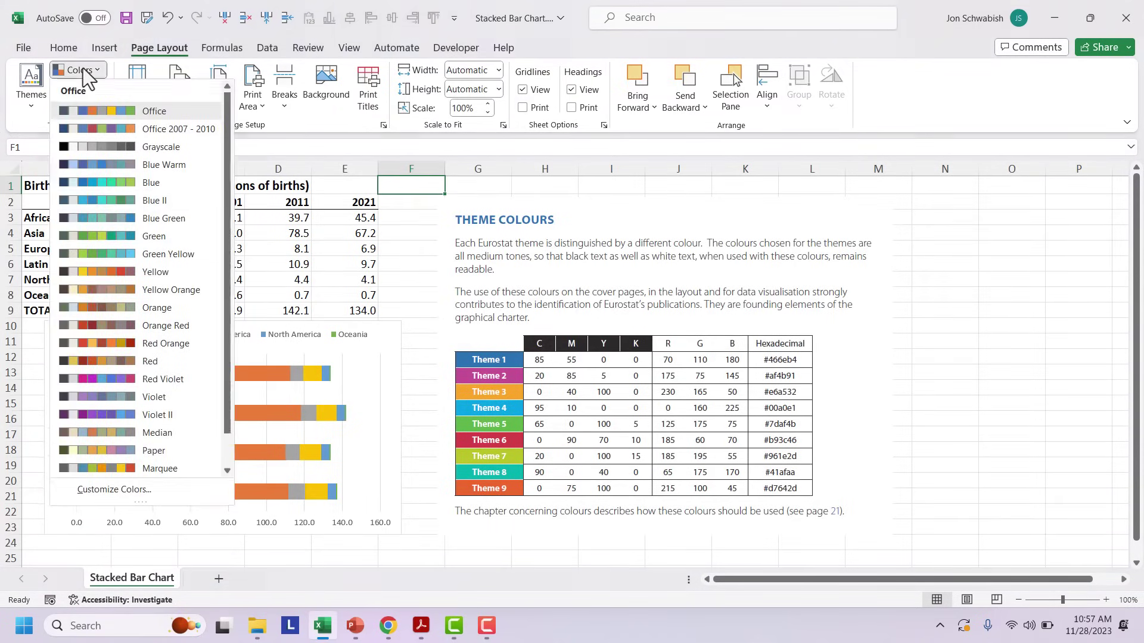
- Start a new custom theme colour set and move its editor beside the table
{"action": "left_click", "coordinate": [129, 492]}
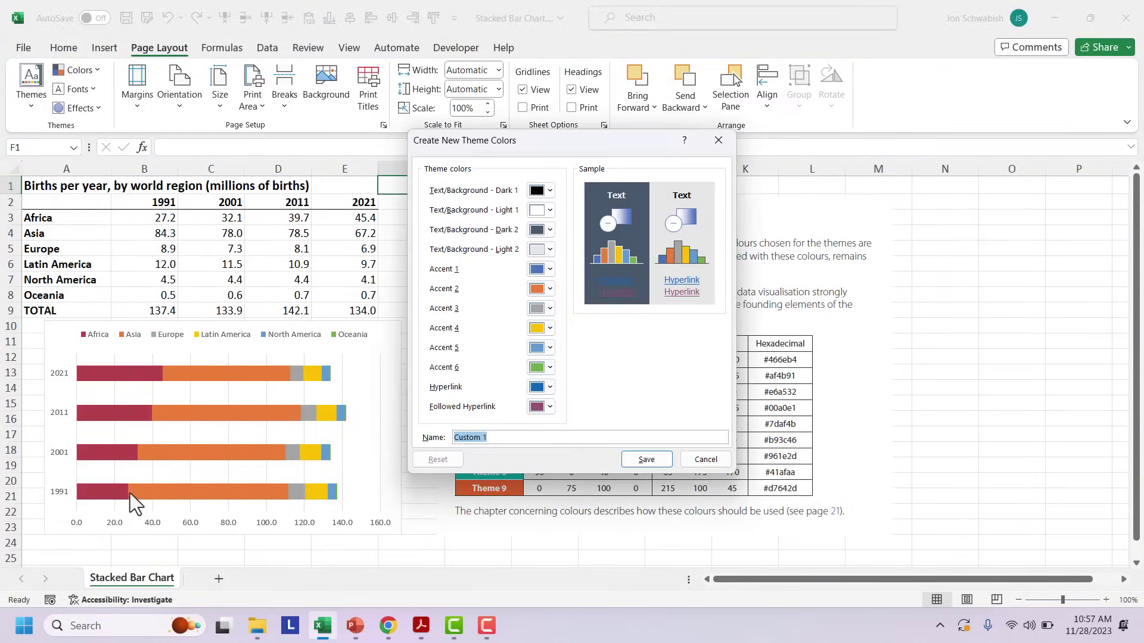
{"action": "left_click_drag", "start_coordinate": [539, 142], "coordinate": [219, 146]}
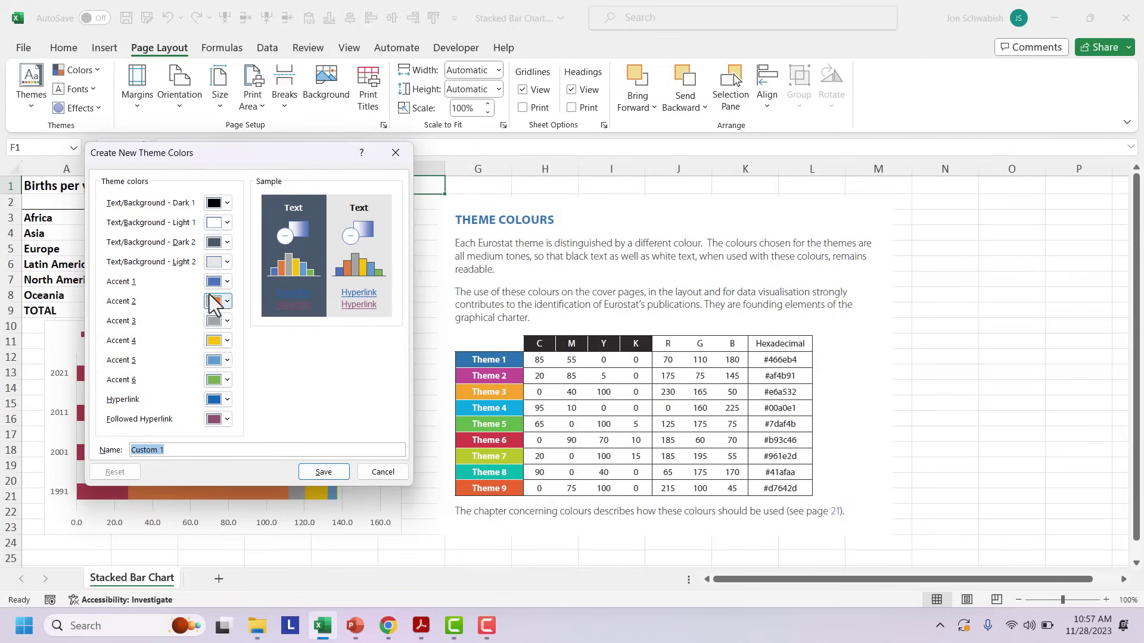
- Set Accent 1 to blue #466eb4 and Accent 2 to magenta #af4b91
{"action": "left_click", "coordinate": [228, 281]}
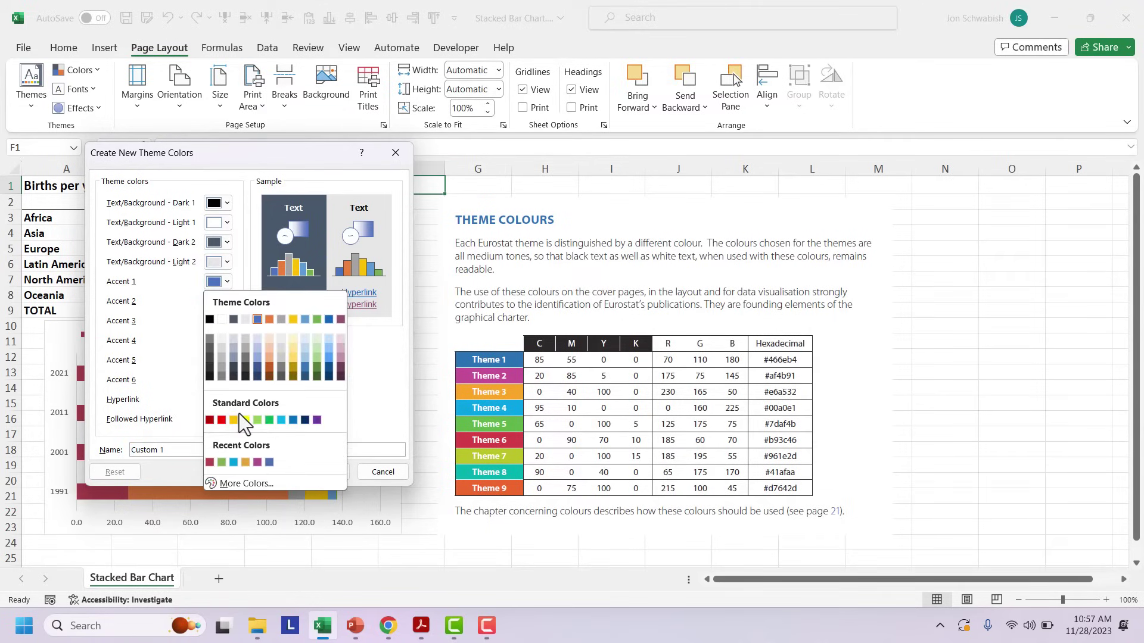
{"action": "left_click", "coordinate": [245, 483]}
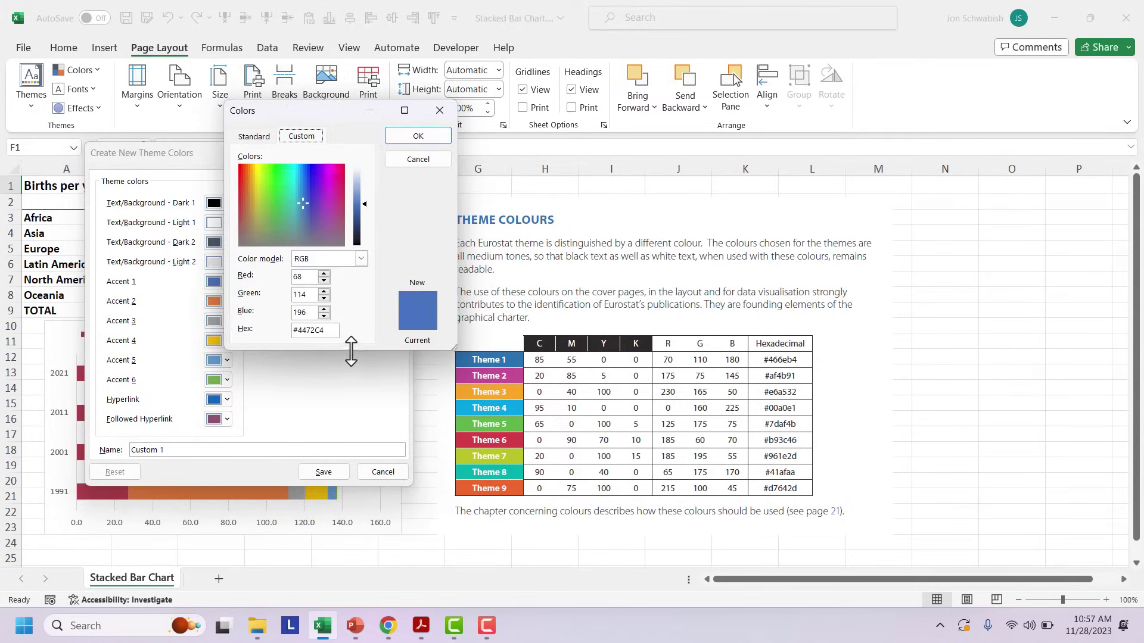
{"action": "double_click", "coordinate": [314, 331]}
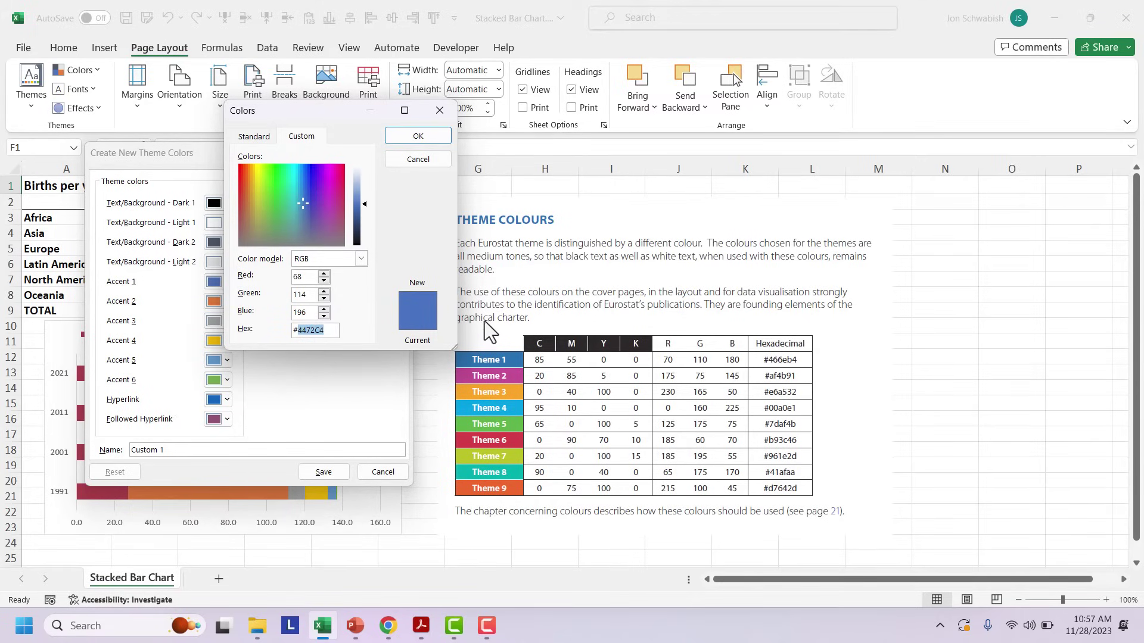
{"action": "type", "text": "466eb4"}
{"action": "left_click", "coordinate": [401, 135]}
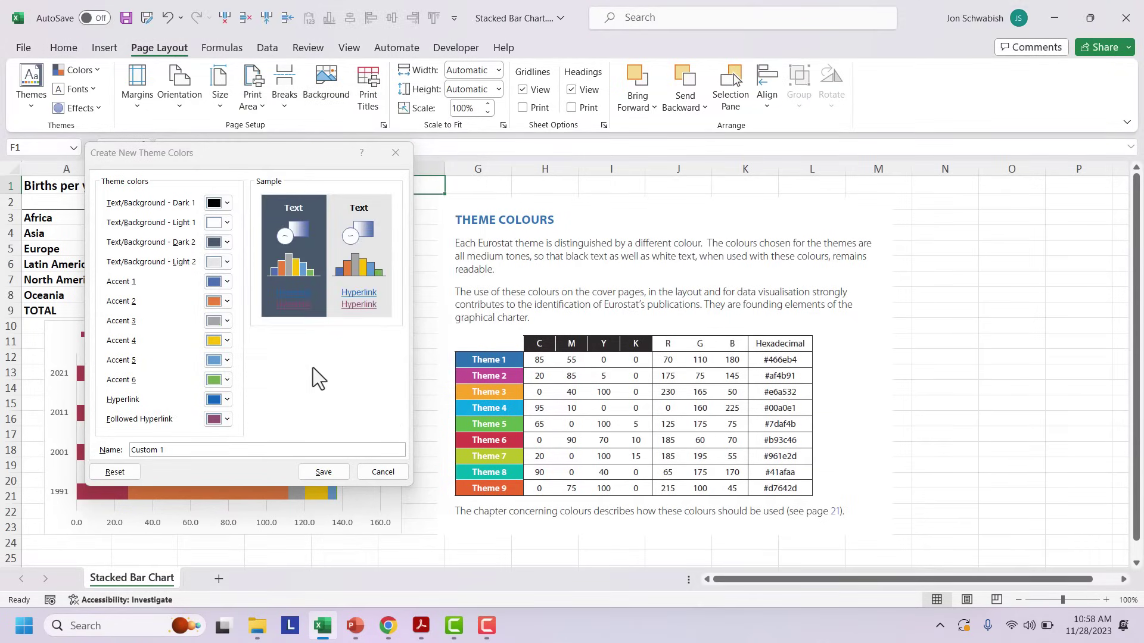
{"action": "left_click", "coordinate": [228, 300]}
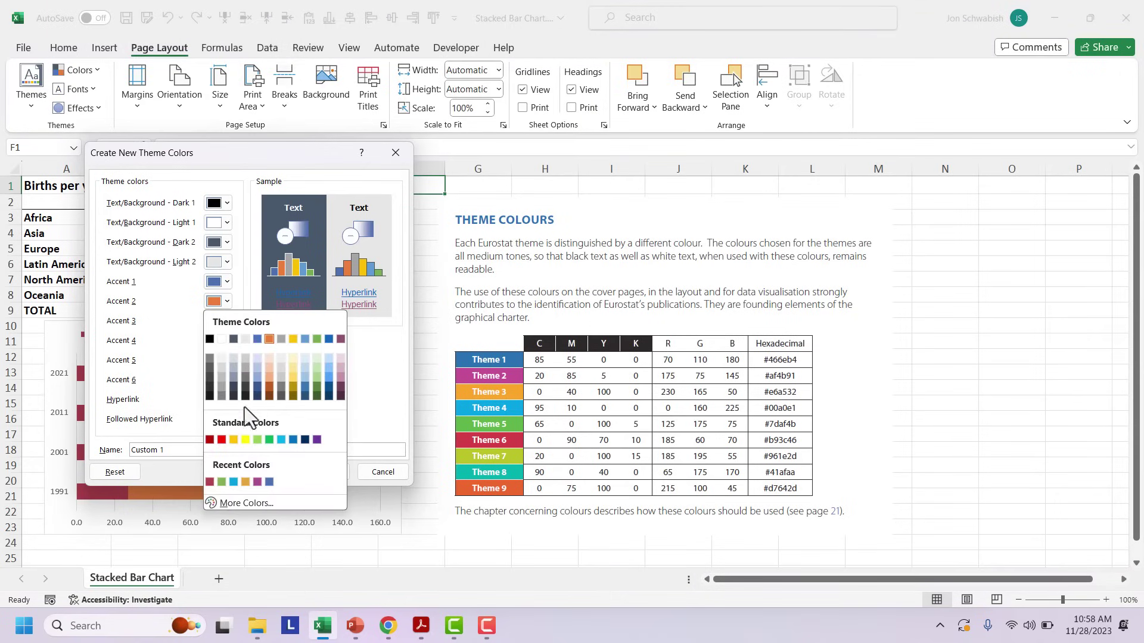
{"action": "left_click", "coordinate": [248, 504]}
{"action": "double_click", "coordinate": [317, 330]}
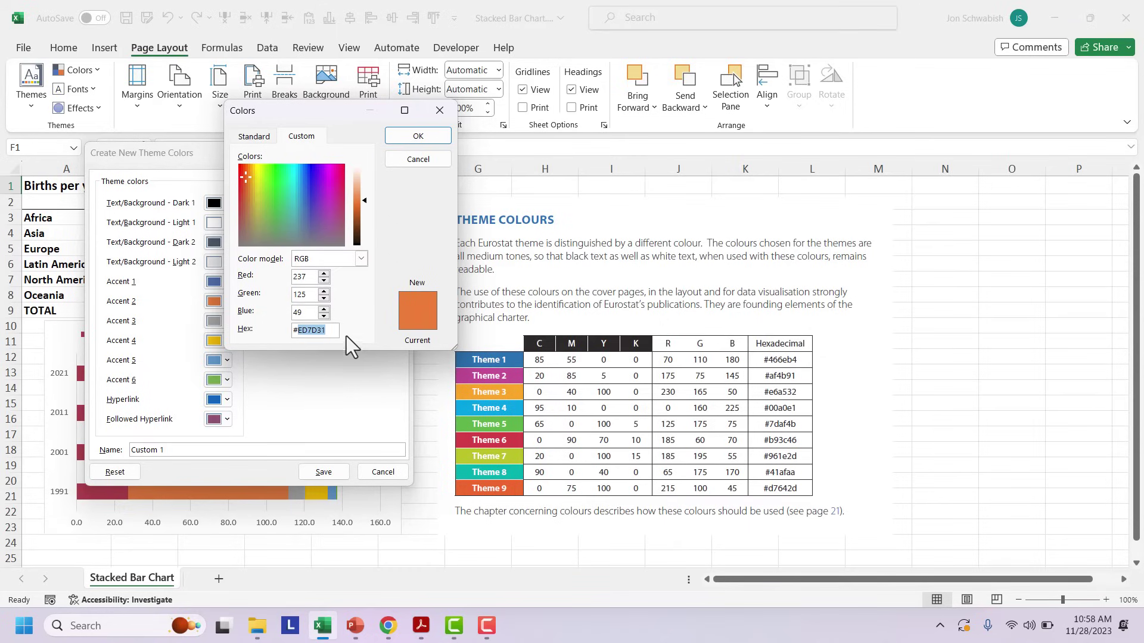
{"action": "type", "text": "af4b91"}
{"action": "left_click", "coordinate": [401, 137]}
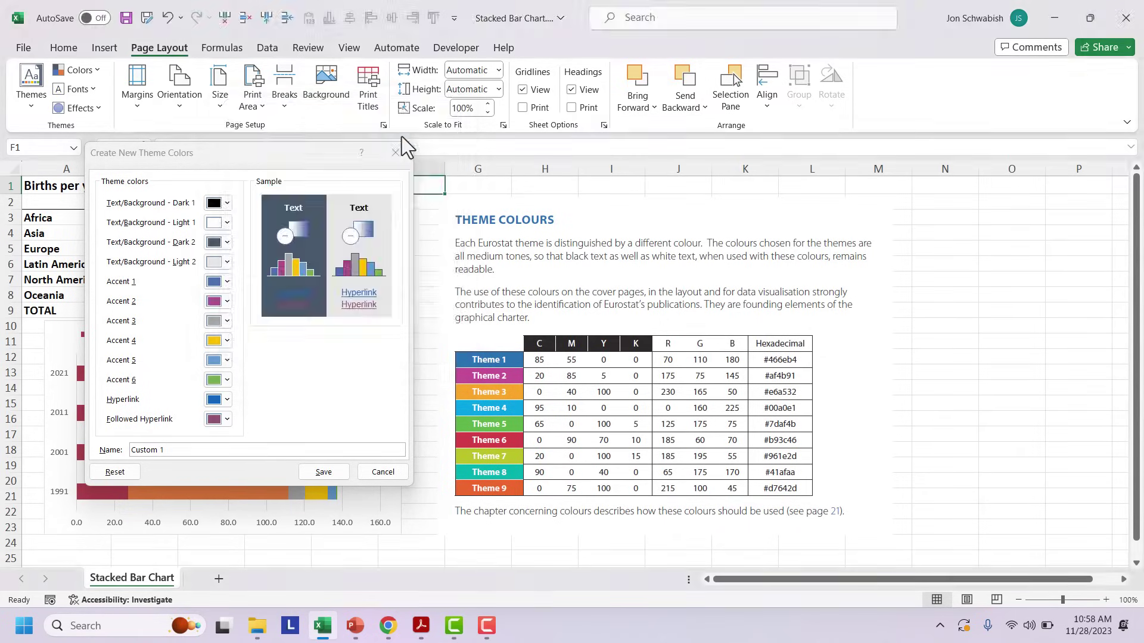
- Make Accents 3–6 orange, cyan, green and dark red from the recent colours
{"action": "left_click", "coordinate": [226, 319]}
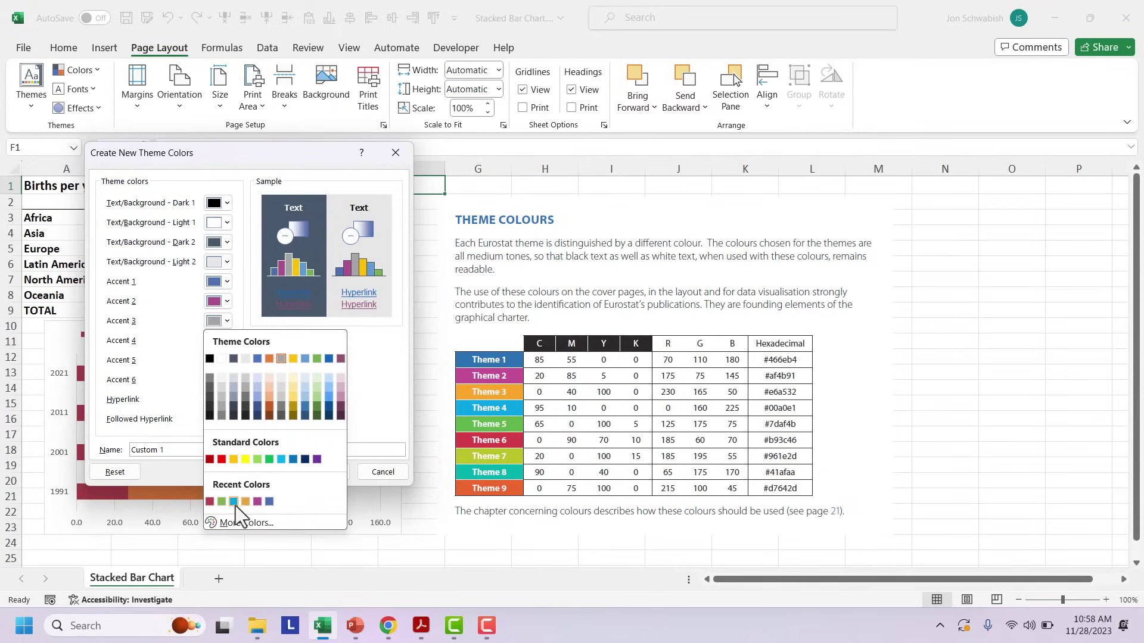
{"action": "left_click", "coordinate": [245, 501]}
{"action": "left_click", "coordinate": [227, 341]}
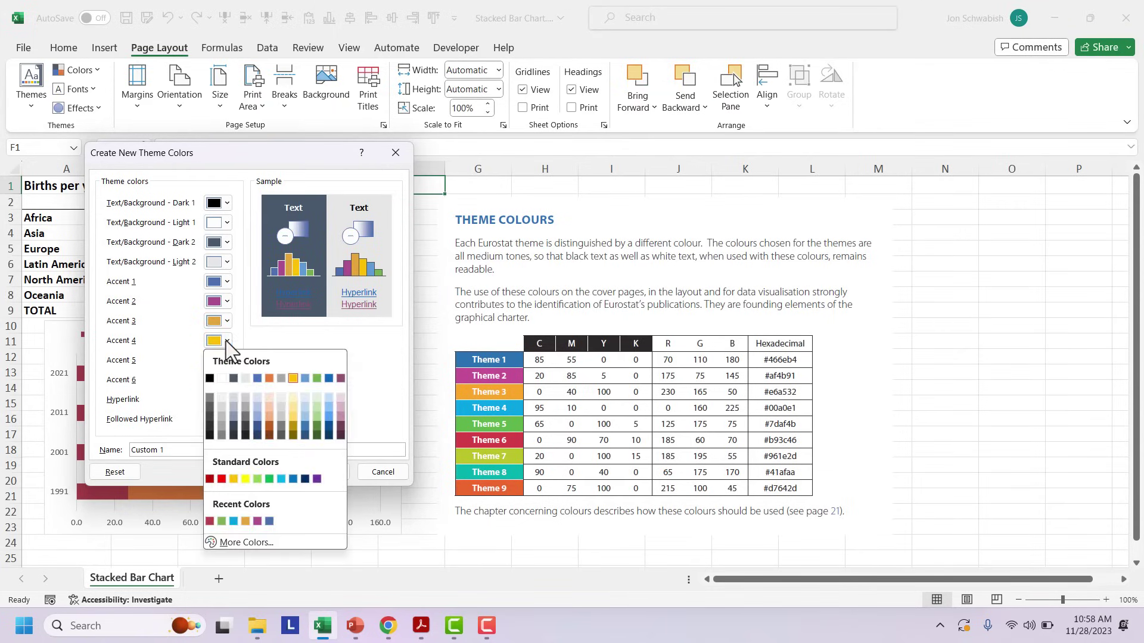
{"action": "left_click", "coordinate": [233, 522]}
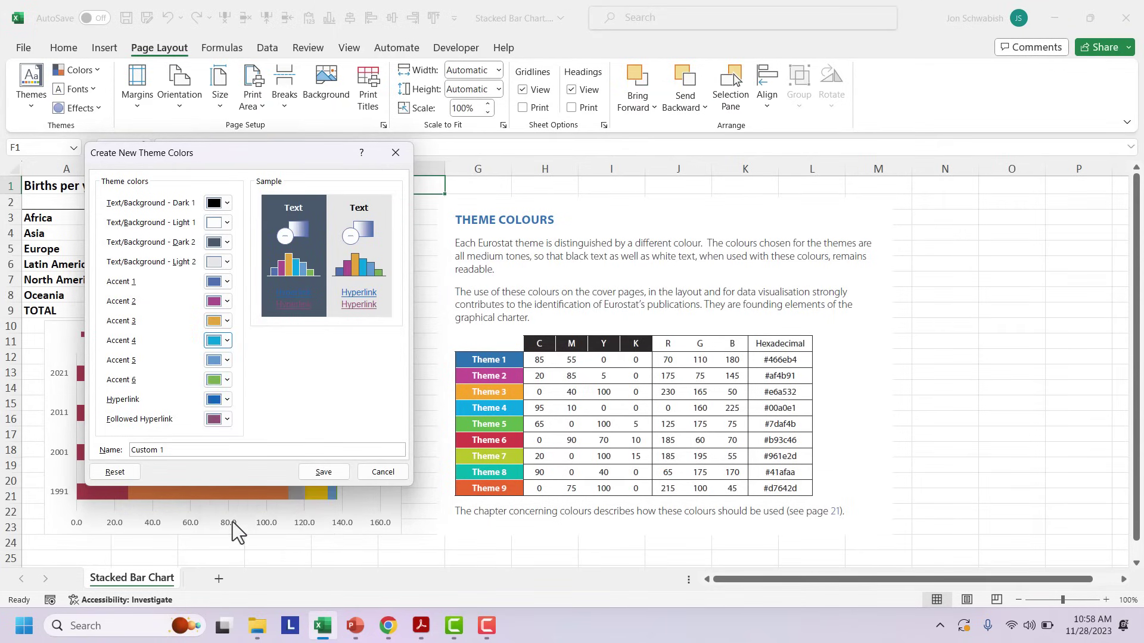
{"action": "left_click", "coordinate": [225, 359]}
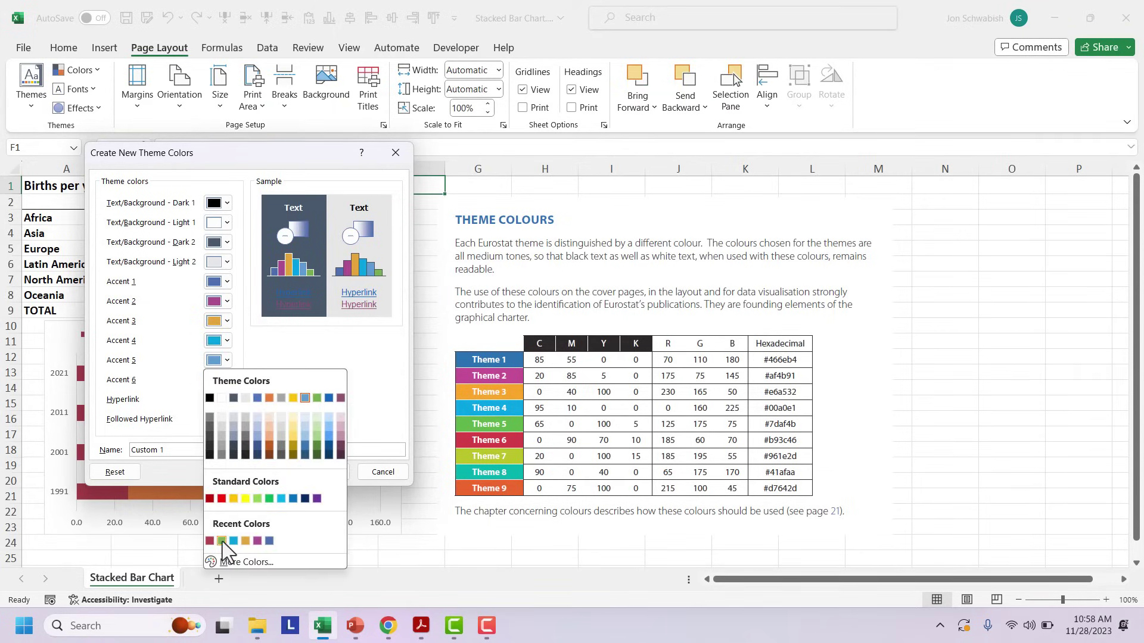
{"action": "left_click", "coordinate": [222, 540]}
{"action": "left_click", "coordinate": [226, 380]}
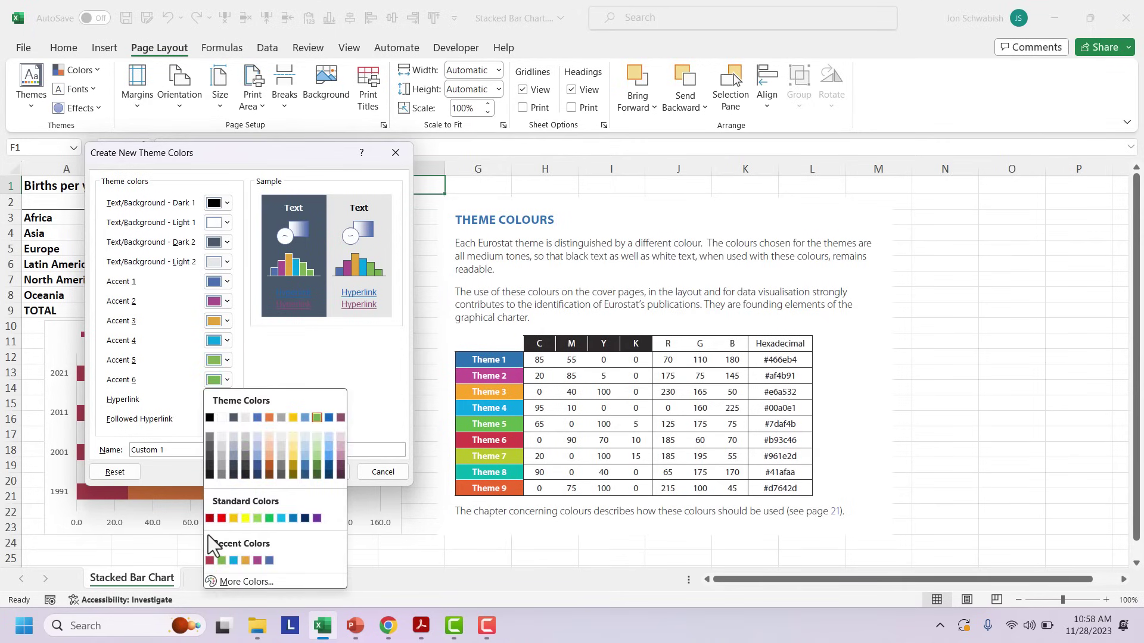
{"action": "left_click", "coordinate": [209, 560]}
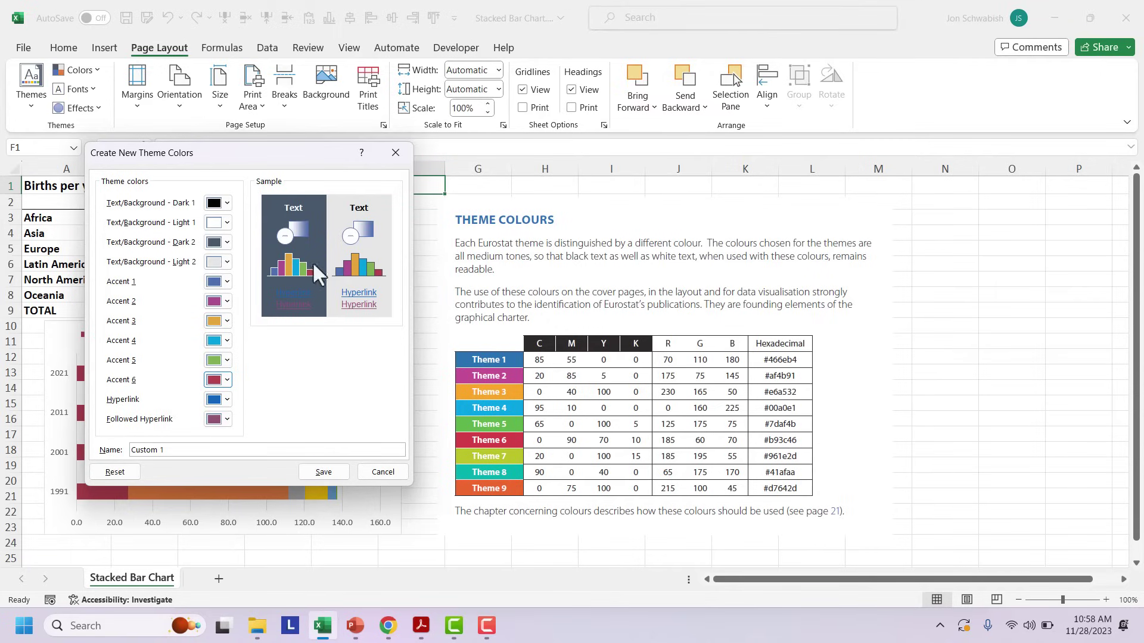
- Name the custom palette 'Eurostat', save it, and apply it from the Colors list
{"action": "triple_click", "coordinate": [186, 450]}
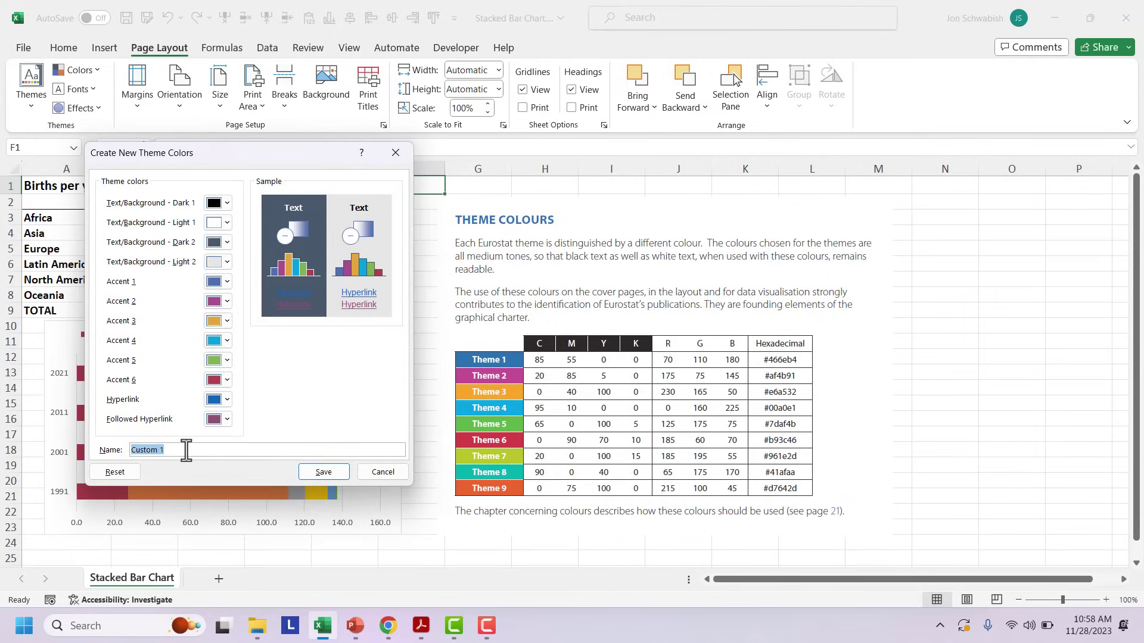
{"action": "type", "text": "Eurostat"}
{"action": "left_click", "coordinate": [313, 468]}
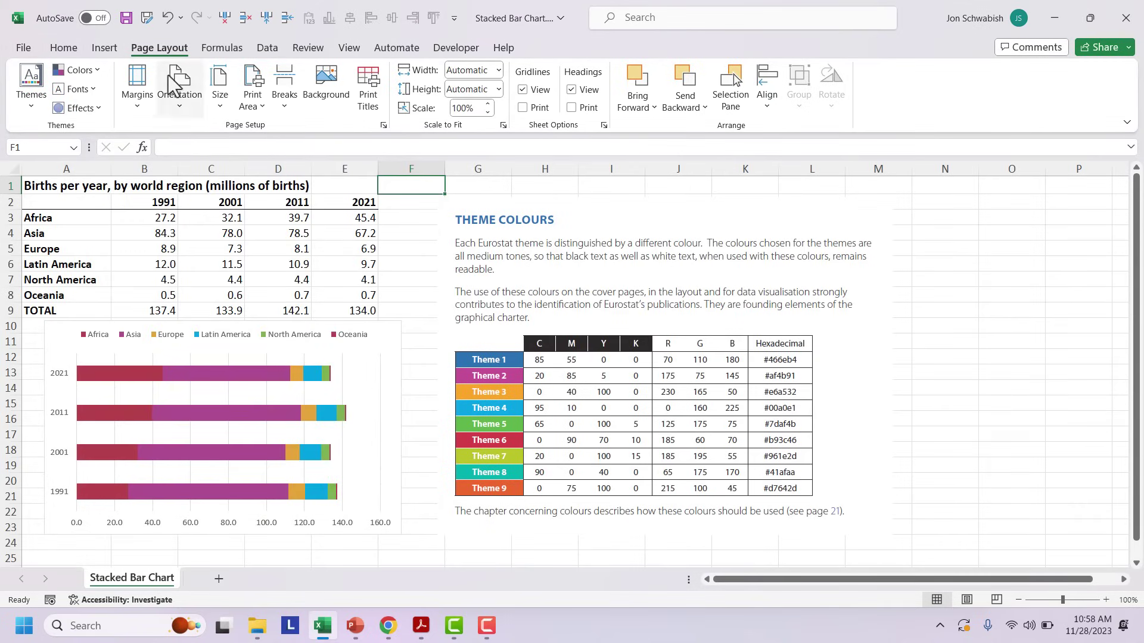
{"action": "left_click", "coordinate": [102, 69]}
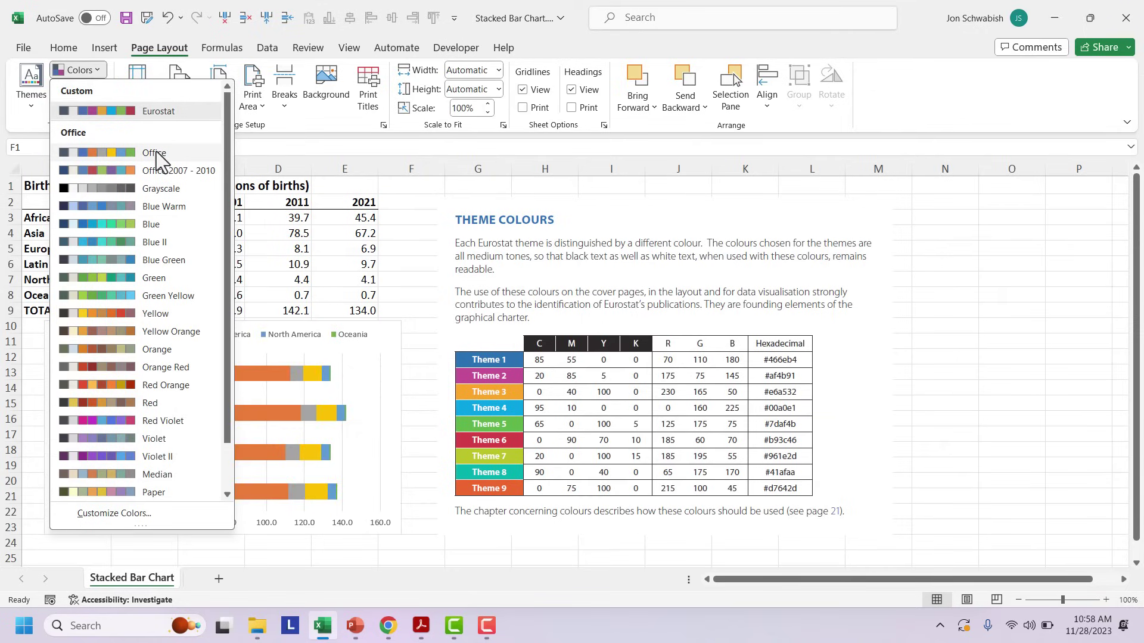
{"action": "left_click", "coordinate": [155, 112]}
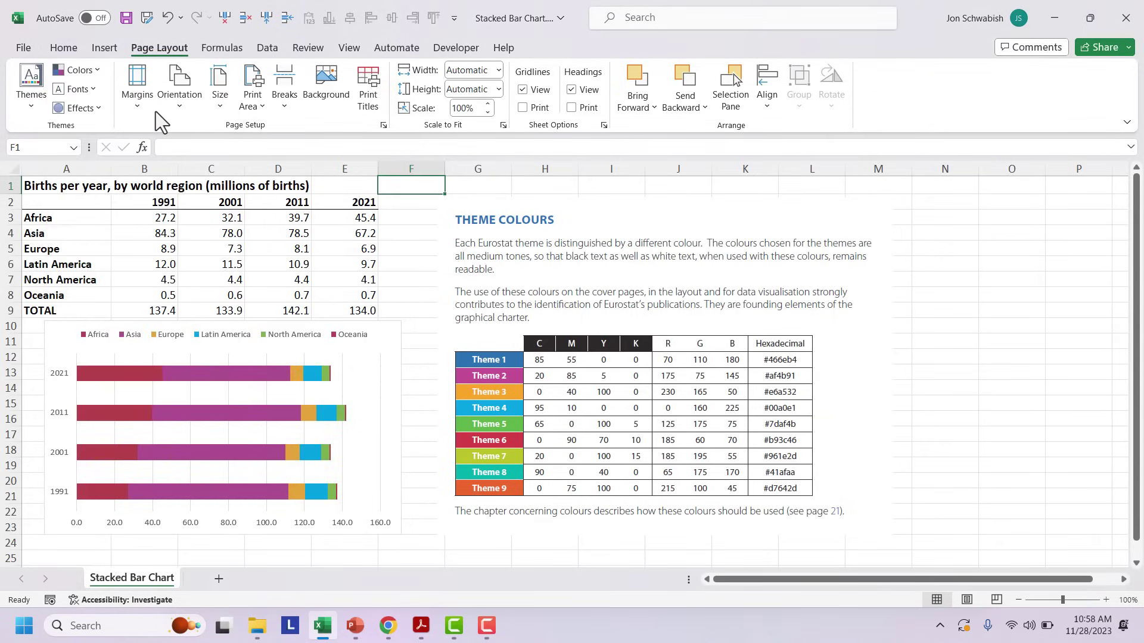
{"action": "left_click", "coordinate": [356, 625]}
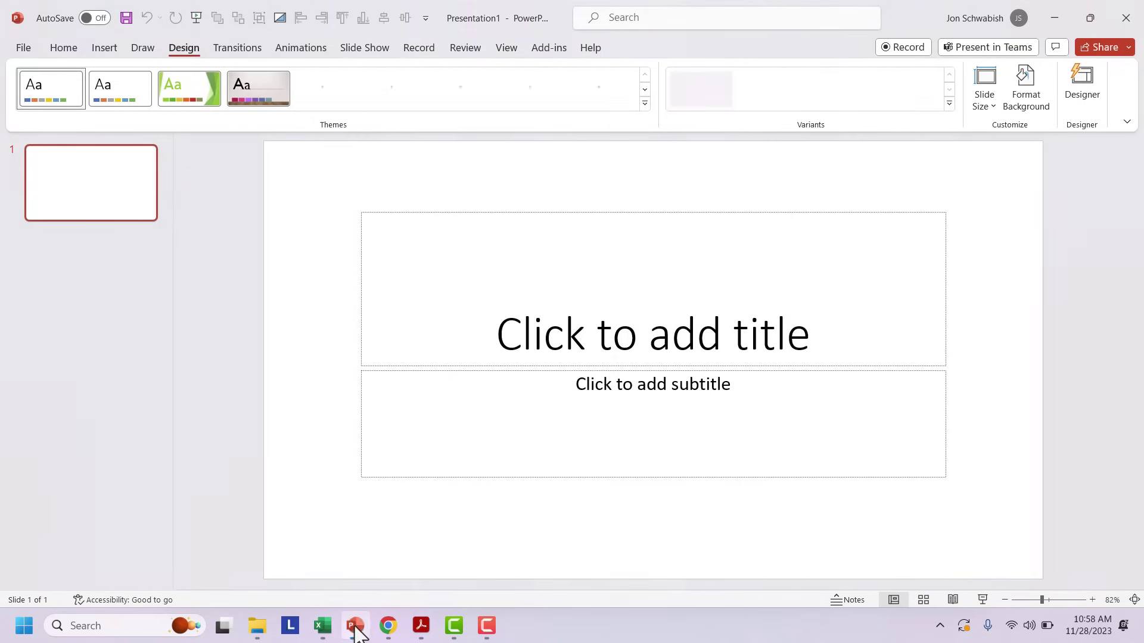
{"action": "left_click", "coordinate": [950, 102]}
{"action": "mouse_move", "coordinate": [906, 126]}
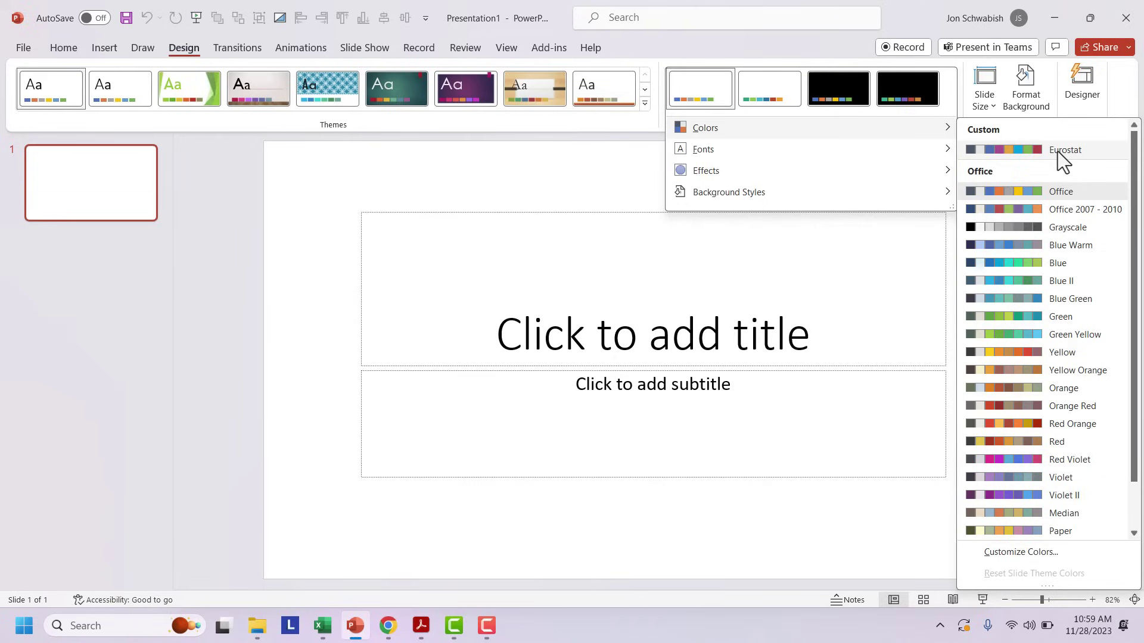
{"action": "key", "text": "Escape"}
{"action": "key", "text": "Escape"}
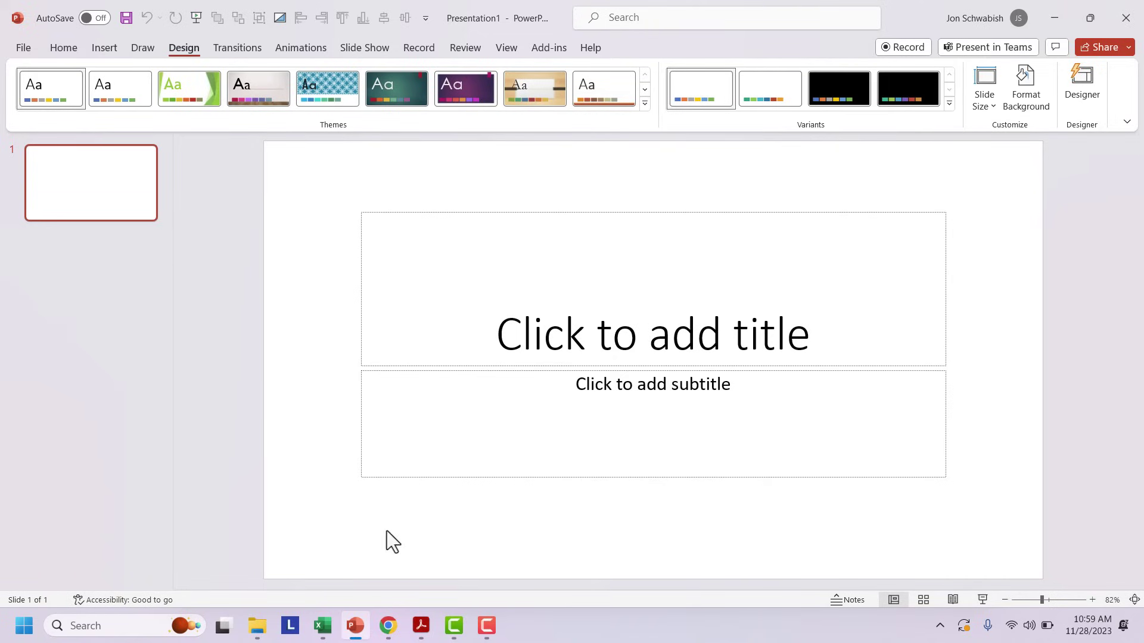
{"action": "left_click", "coordinate": [322, 625]}
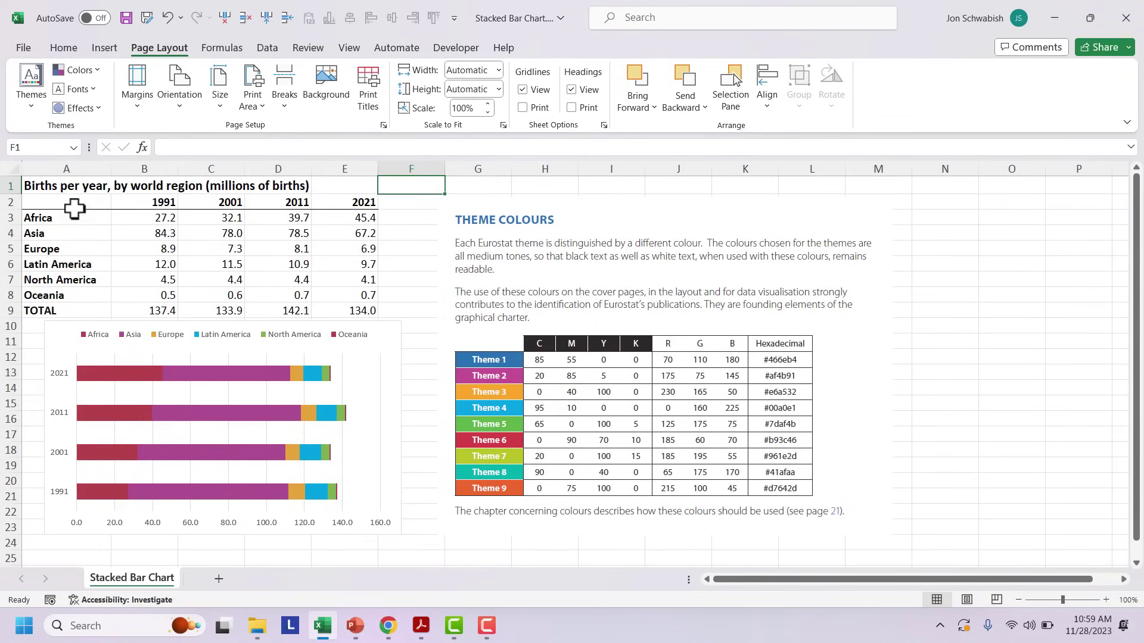
- Insert a 2-D pie chart of Africa's births (B3:E3) and move it over the bar chart
{"action": "left_click_drag", "start_coordinate": [84, 200], "coordinate": [344, 255]}
{"action": "left_click_drag", "start_coordinate": [154, 218], "coordinate": [360, 218]}
{"action": "left_click", "coordinate": [104, 49]}
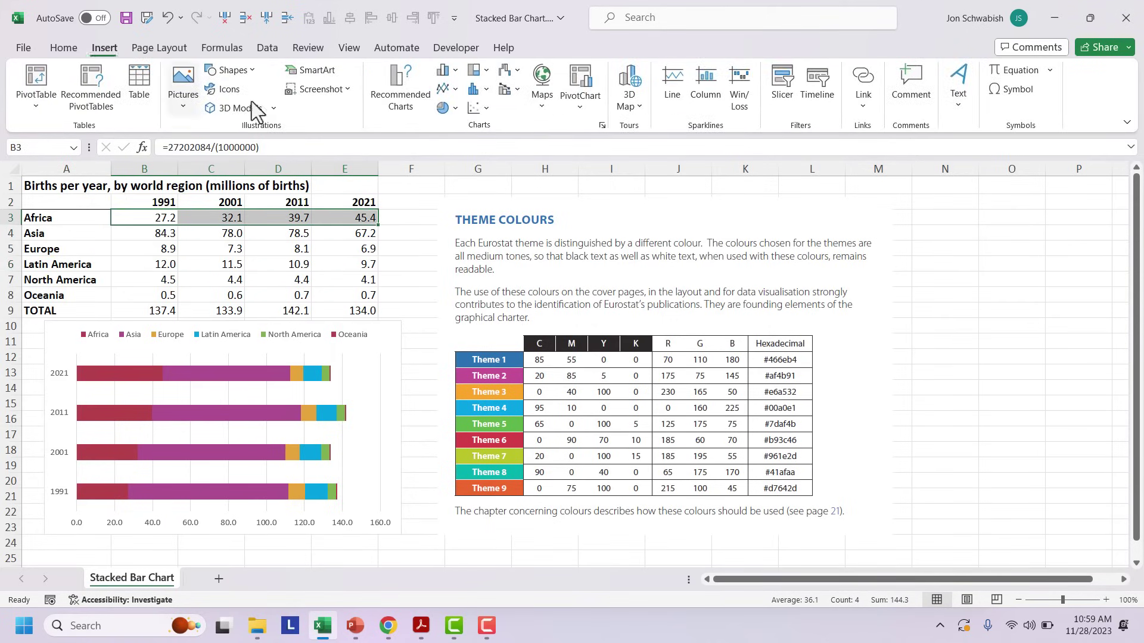
{"action": "left_click", "coordinate": [449, 109]}
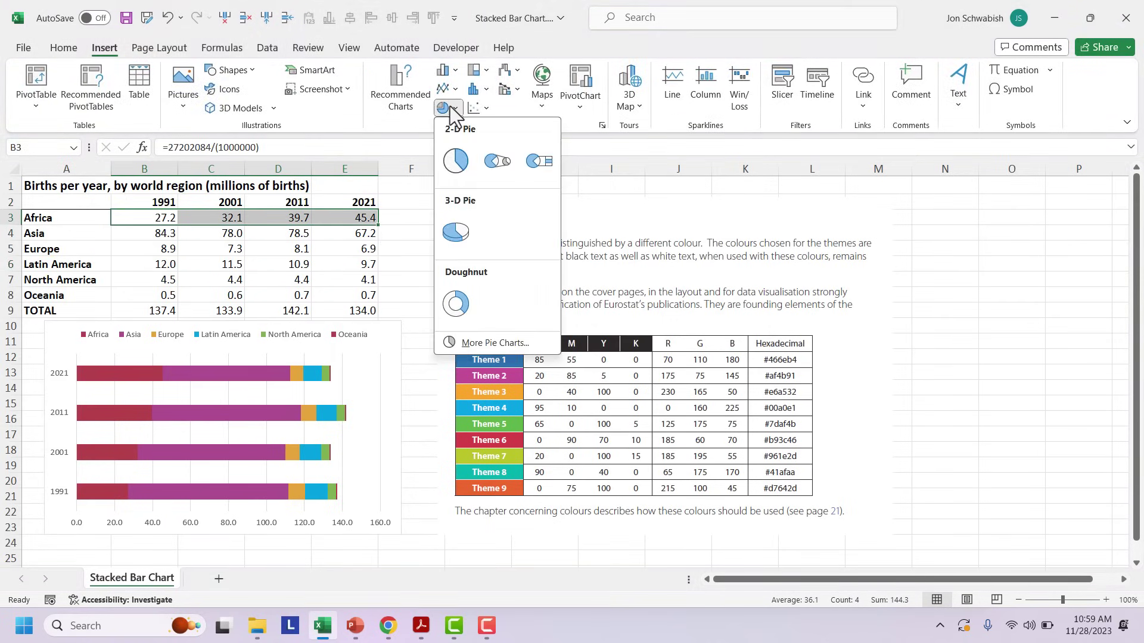
{"action": "left_click", "coordinate": [458, 158]}
{"action": "left_click_drag", "start_coordinate": [470, 283], "coordinate": [126, 315]}
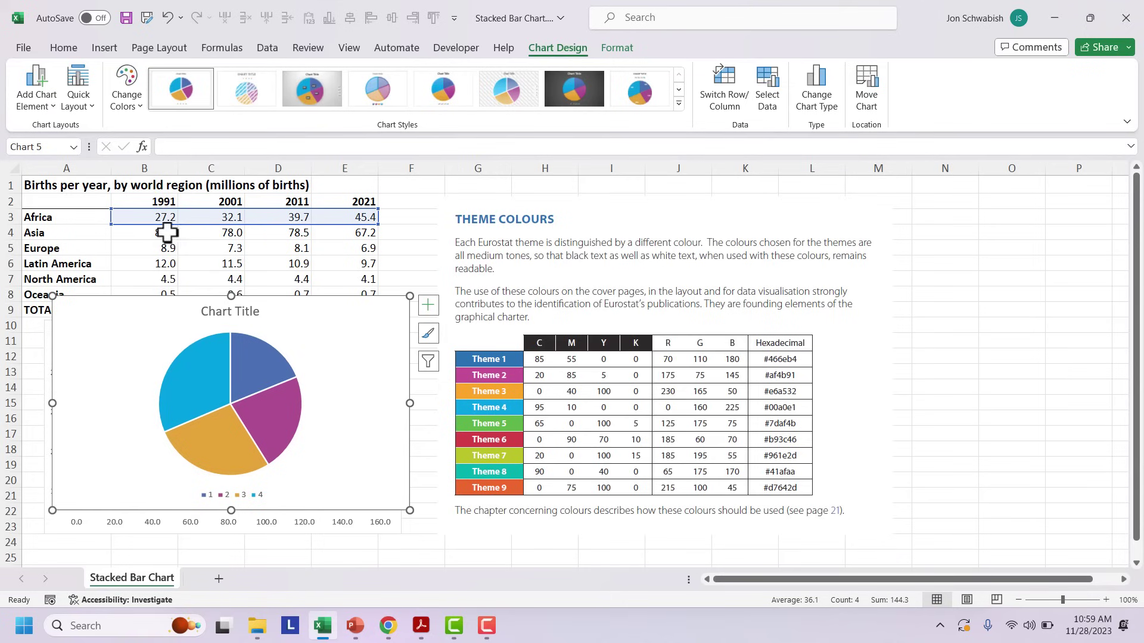
- Insert a 2-D line chart of B3:E7 with rows and columns switched, one line per region
{"action": "left_click_drag", "start_coordinate": [166, 217], "coordinate": [361, 280]}
{"action": "left_click", "coordinate": [110, 51]}
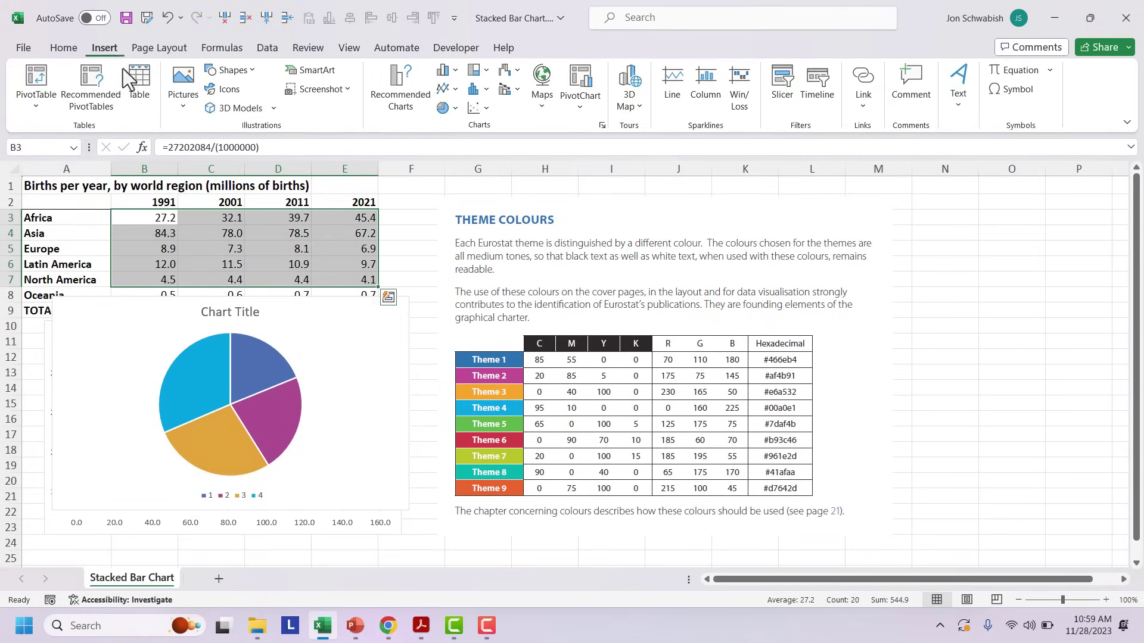
{"action": "left_click", "coordinate": [441, 90]}
{"action": "left_click", "coordinate": [460, 141]}
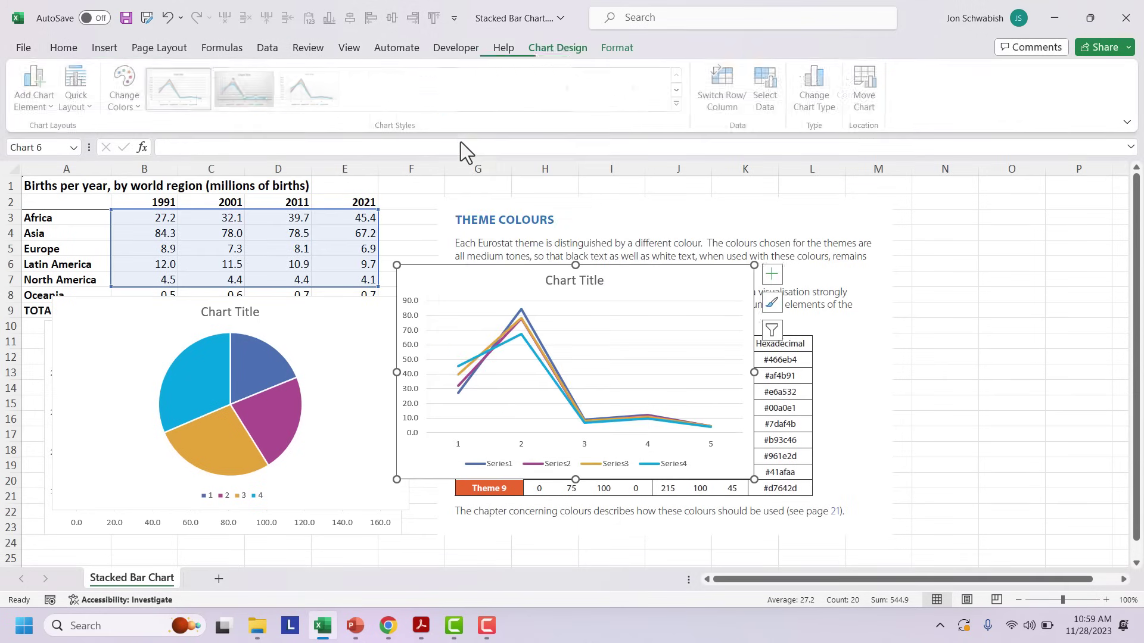
{"action": "left_click", "coordinate": [731, 85]}
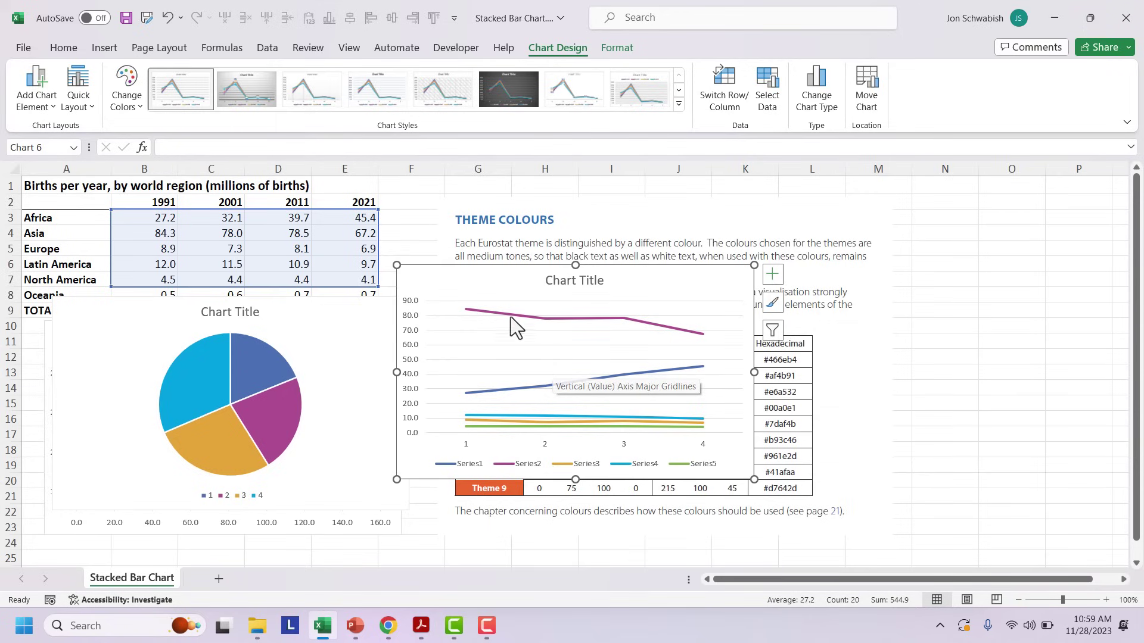
{"action": "left_click", "coordinate": [258, 626]}
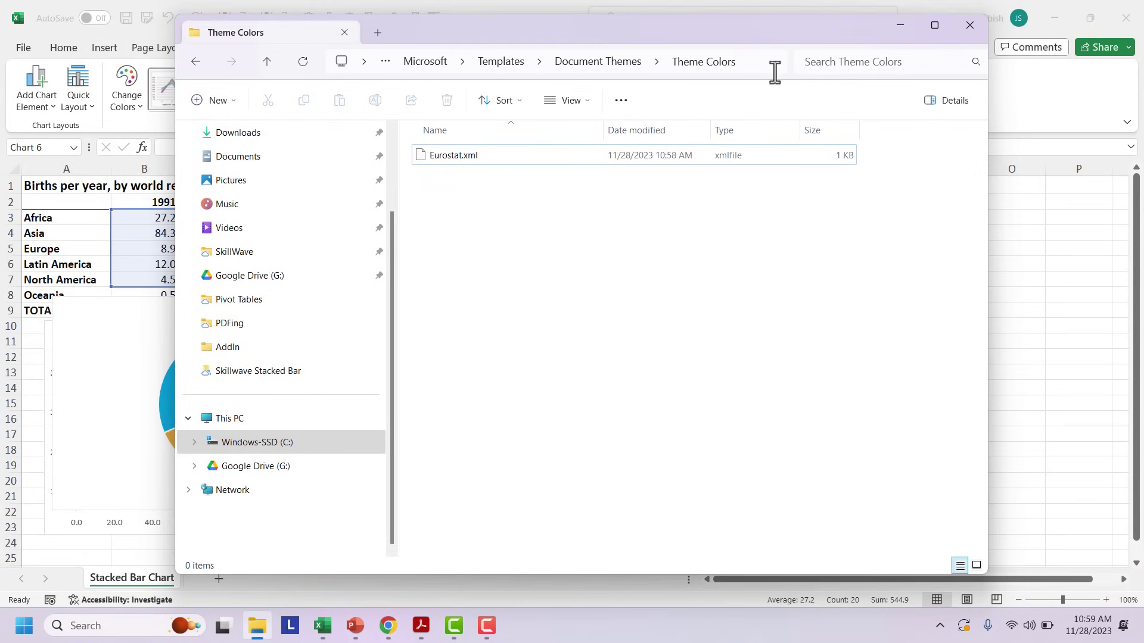
{"action": "left_click", "coordinate": [756, 62]}
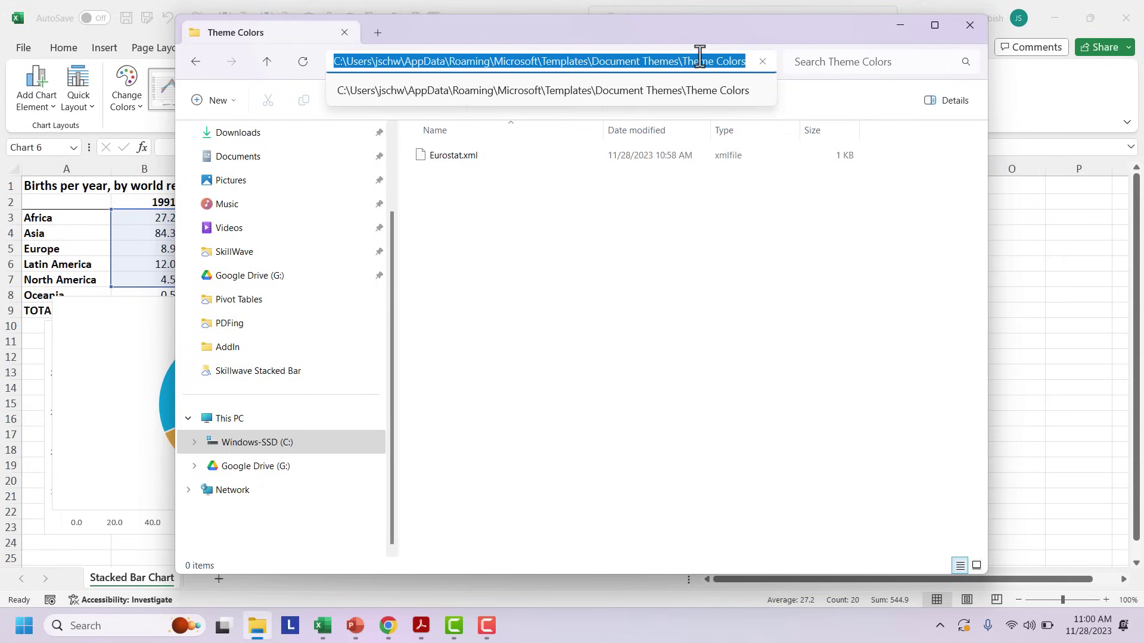
{"action": "left_click", "coordinate": [470, 156]}
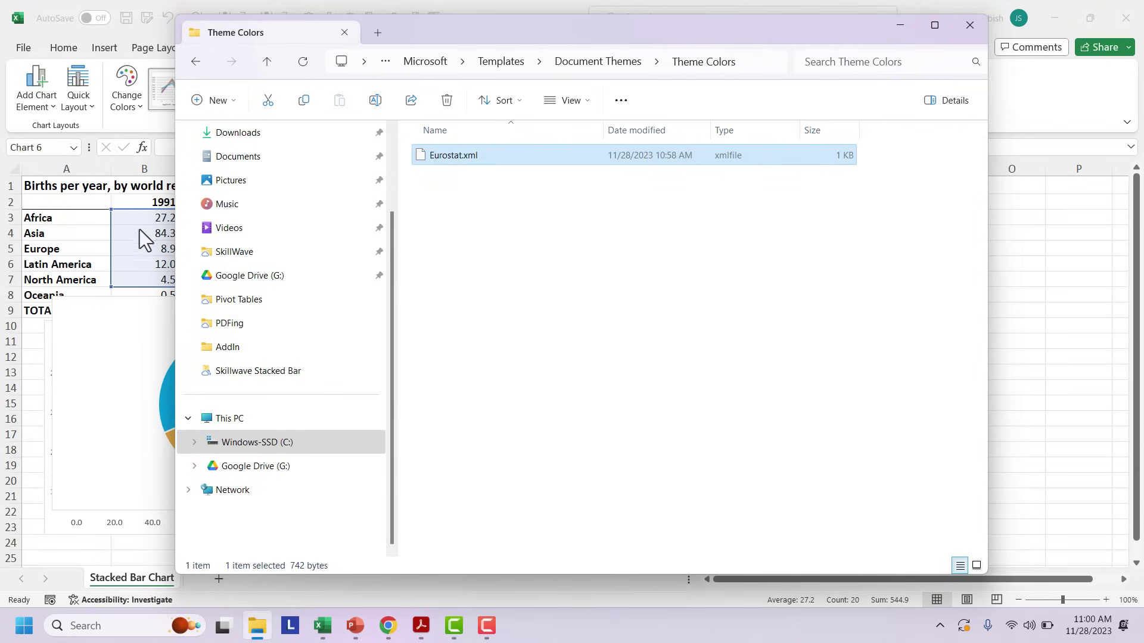
{"action": "key", "text": "alt+Tab"}
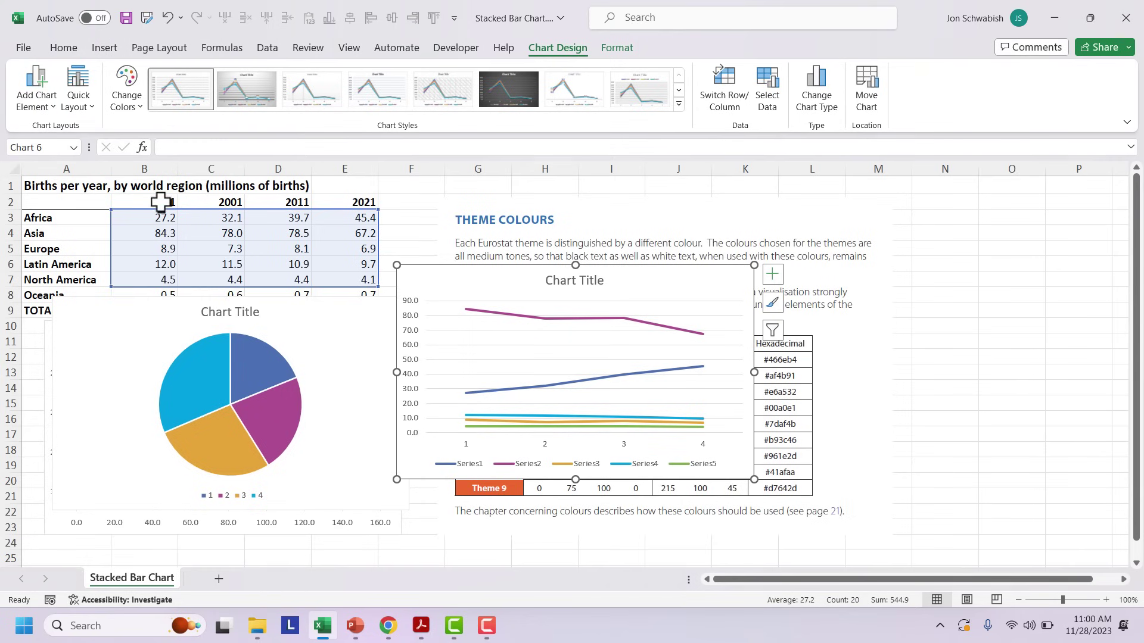
- Deselect the line chart and show the Page Layout theme colour list with Eurostat under Custom
{"action": "left_click", "coordinate": [411, 198]}
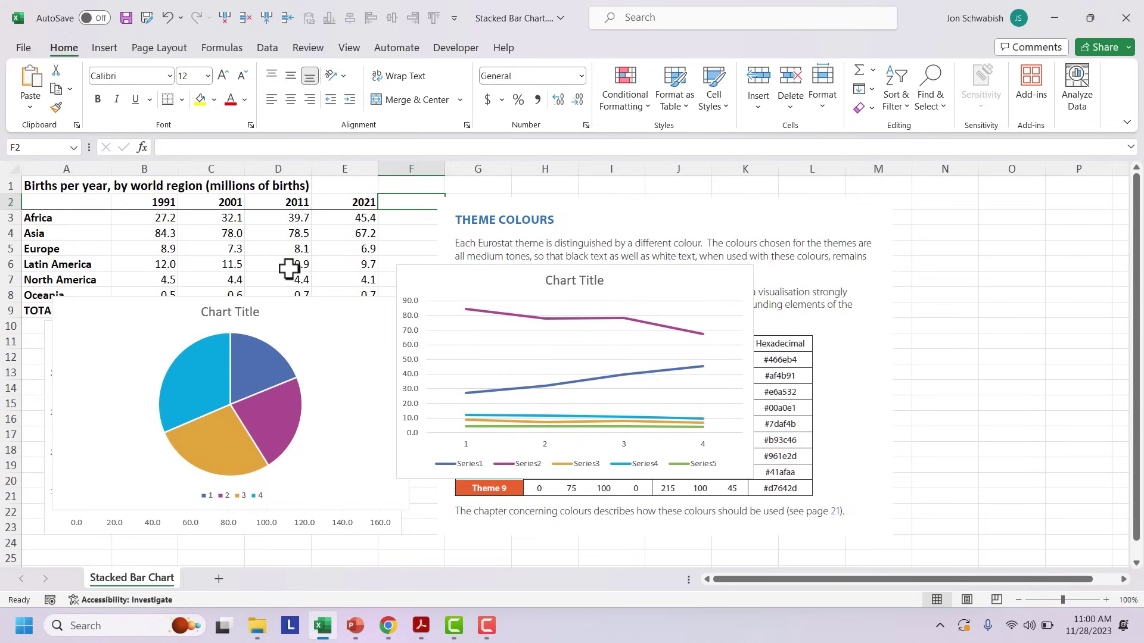
{"action": "left_click", "coordinate": [159, 48]}
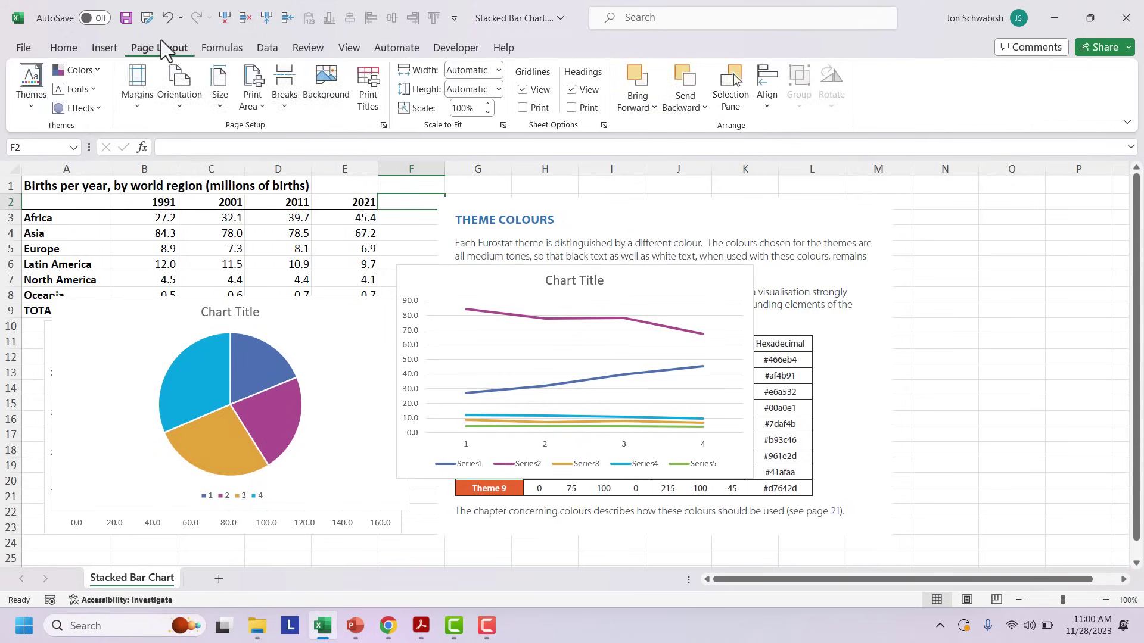
{"action": "left_click", "coordinate": [96, 72]}
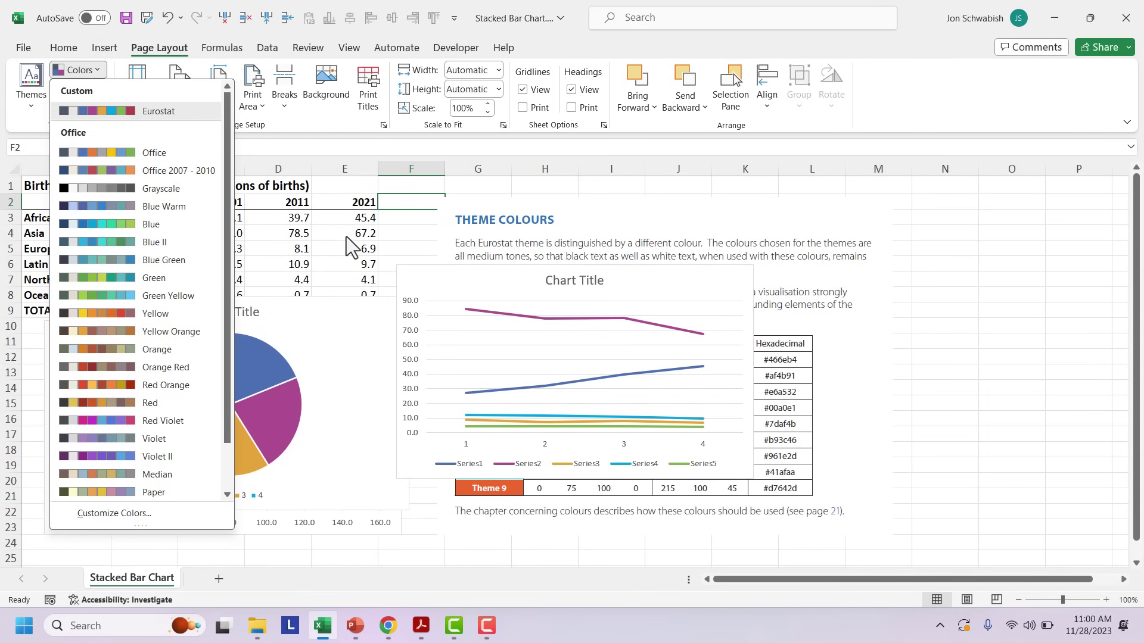